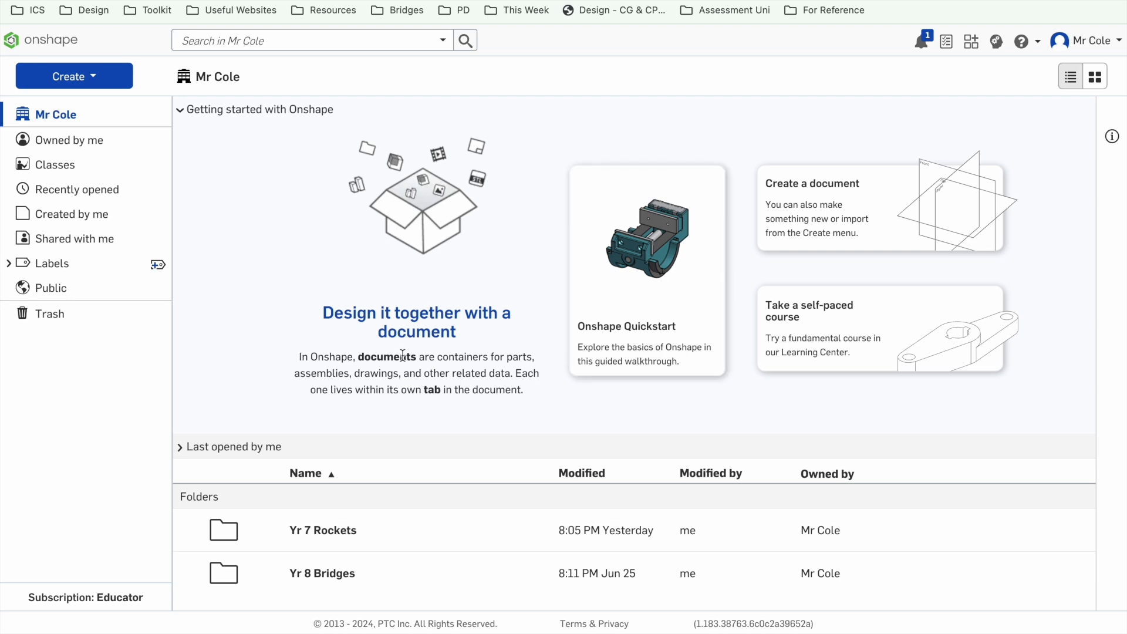
Create a new document named Rocket
left_click(92, 77)
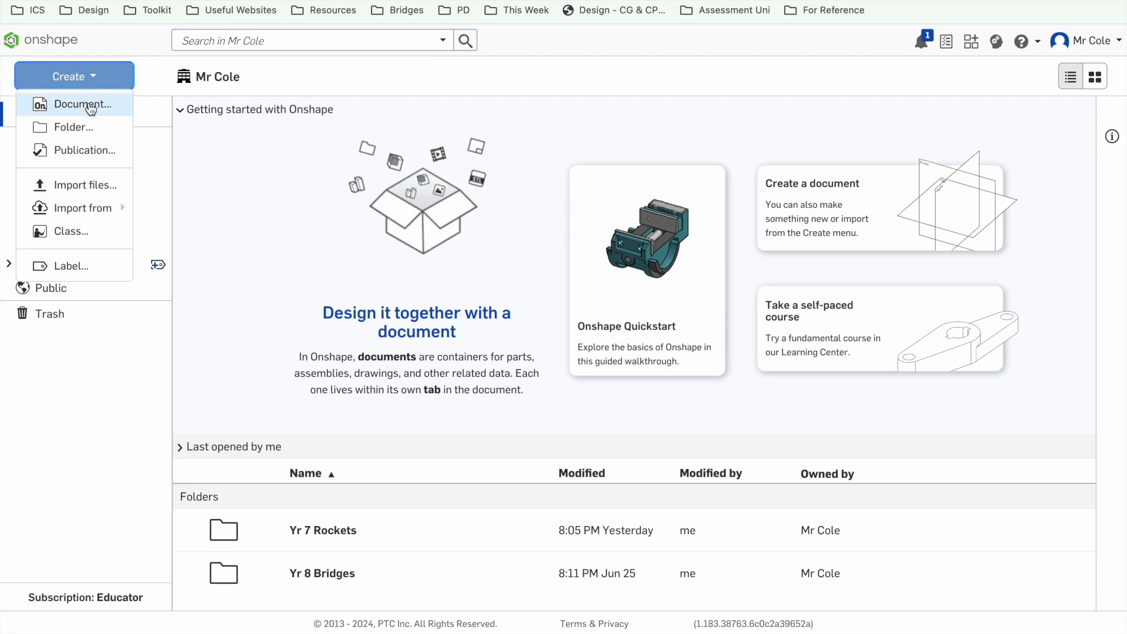
left_click(89, 106)
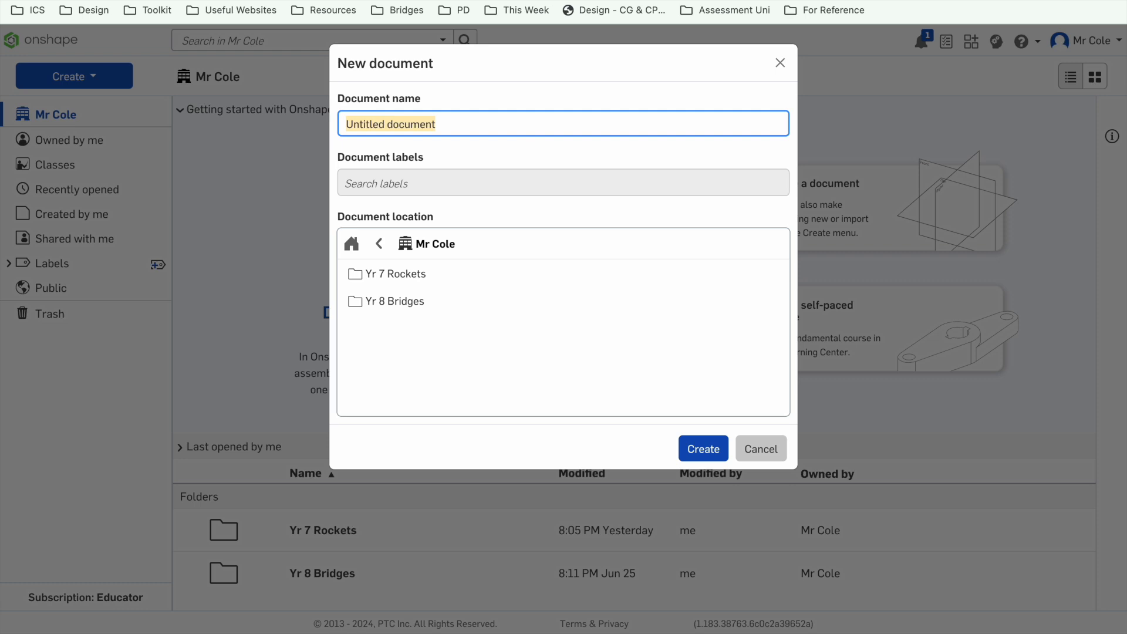
key("BackSpace")
type("Rocket")
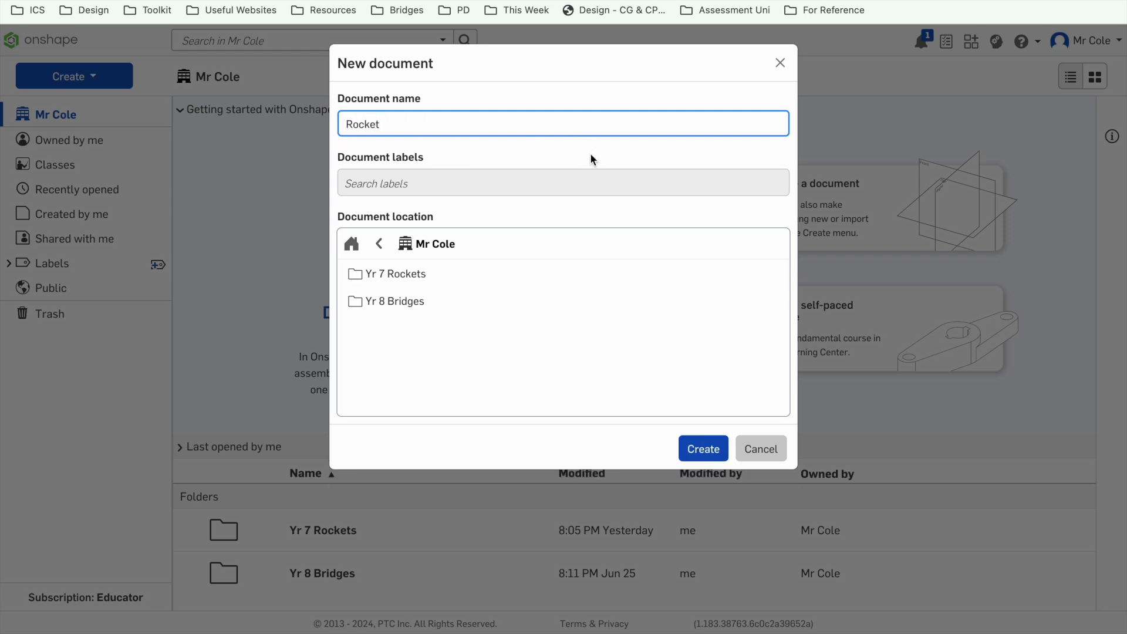
left_click(702, 452)
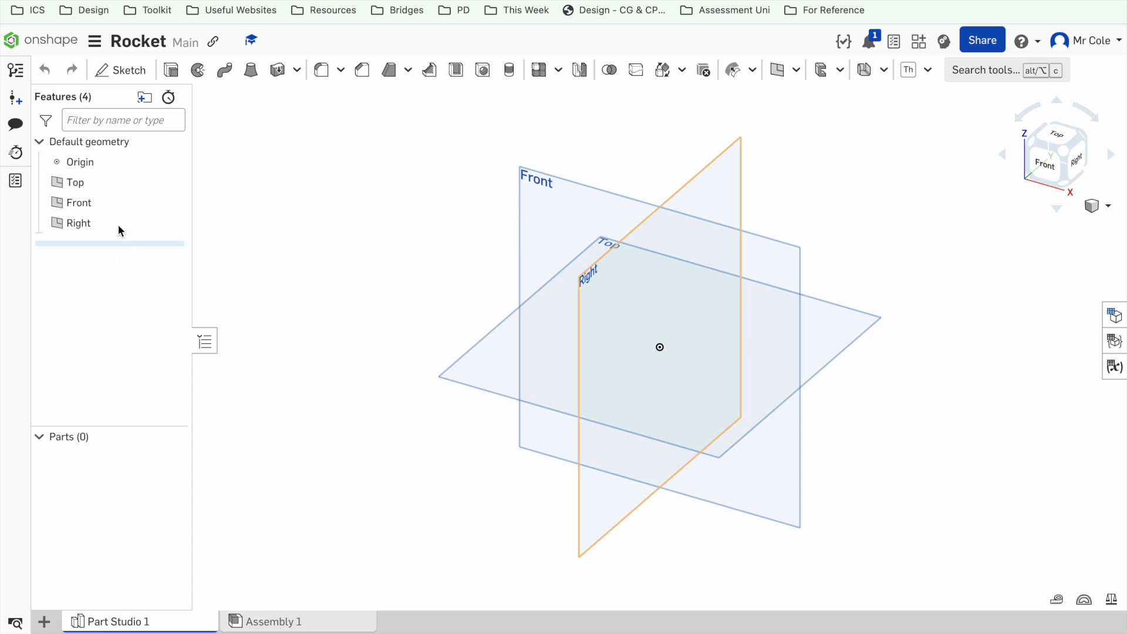
Highlight the Top, Front and Right default planes together to identify them, and clear the selection
left_click(84, 181)
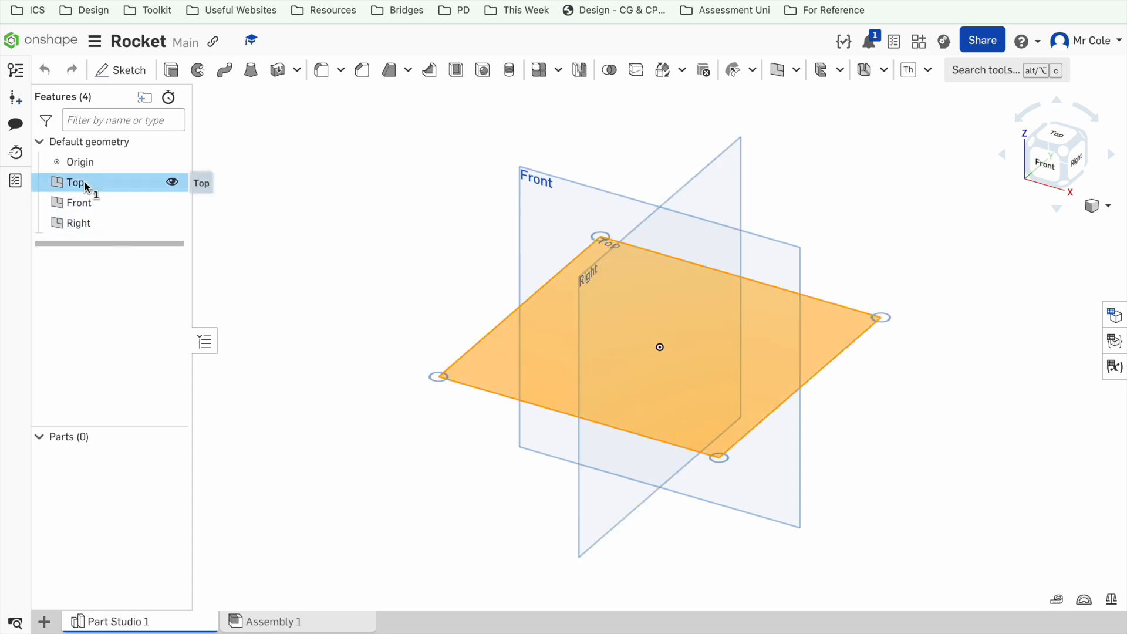
left_click(77, 201, "shift")
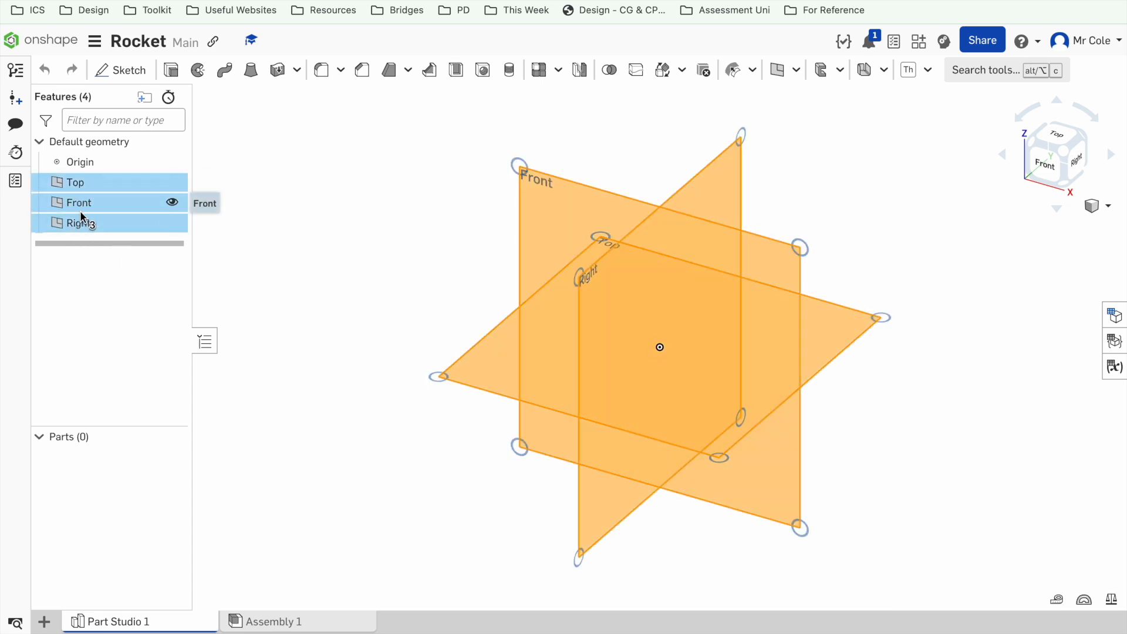
left_click(80, 207, "ctrl")
left_click(80, 183)
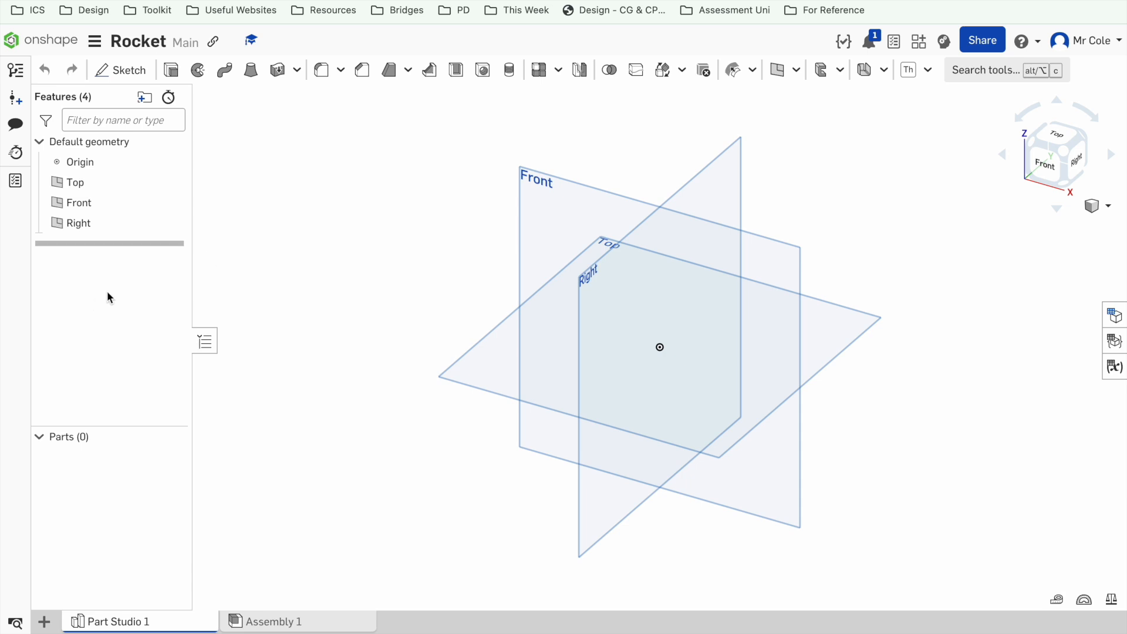
Examine the default planes from the front, left and back, ending on the front view
left_click(1054, 166)
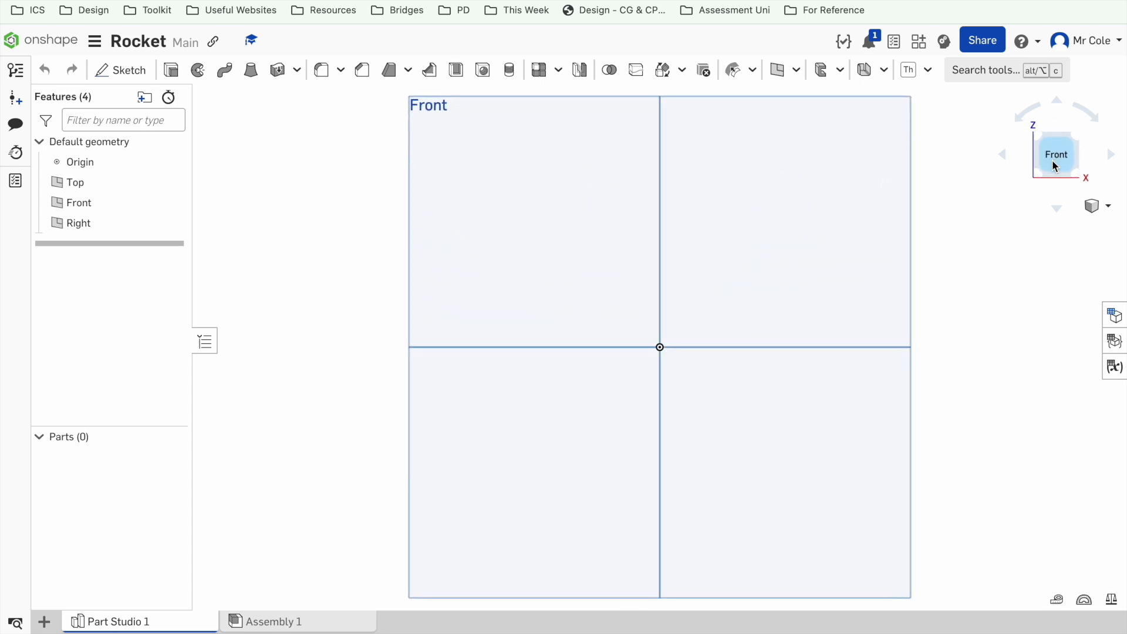
left_click(1112, 158)
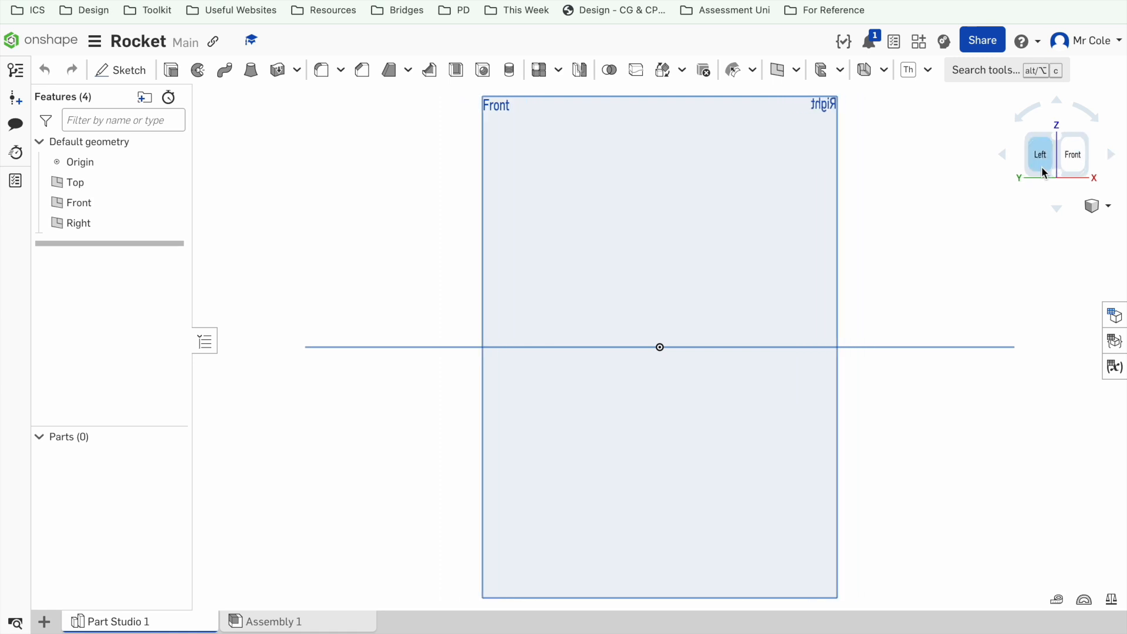
left_click(1057, 207)
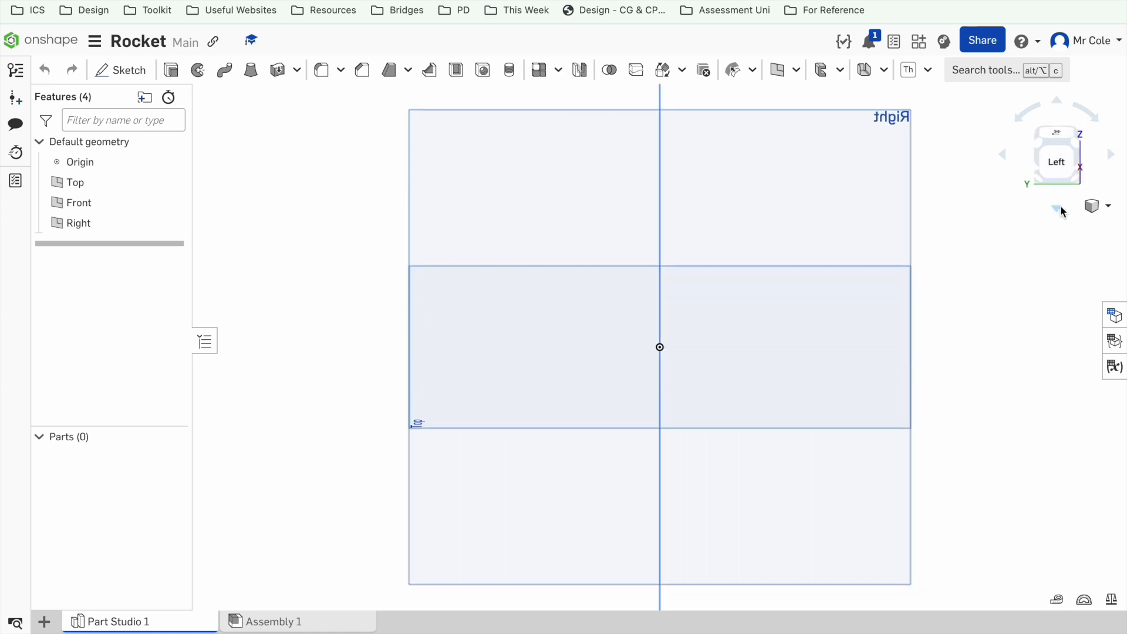
left_click(1060, 136)
left_click(1057, 206)
left_click(1059, 151)
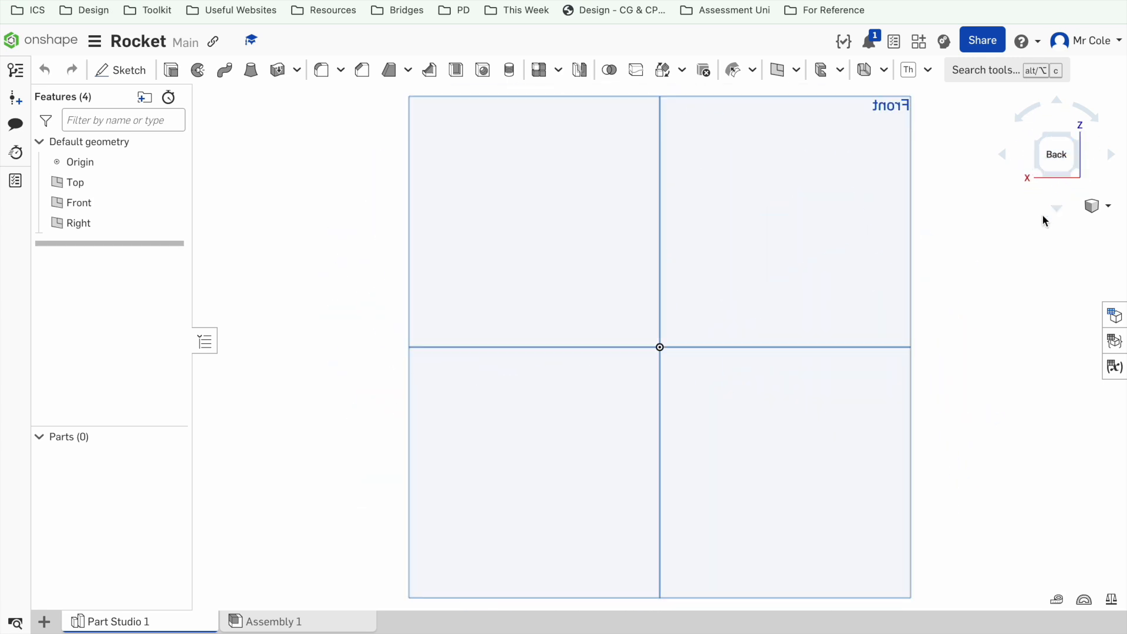
left_click(1002, 155)
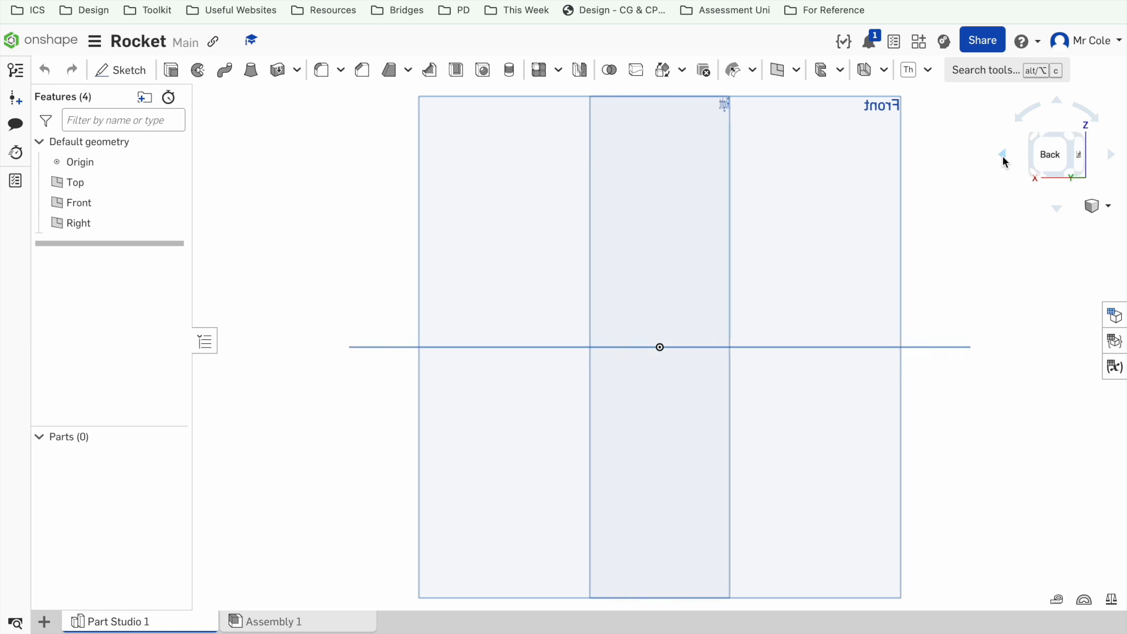
left_click(1002, 154)
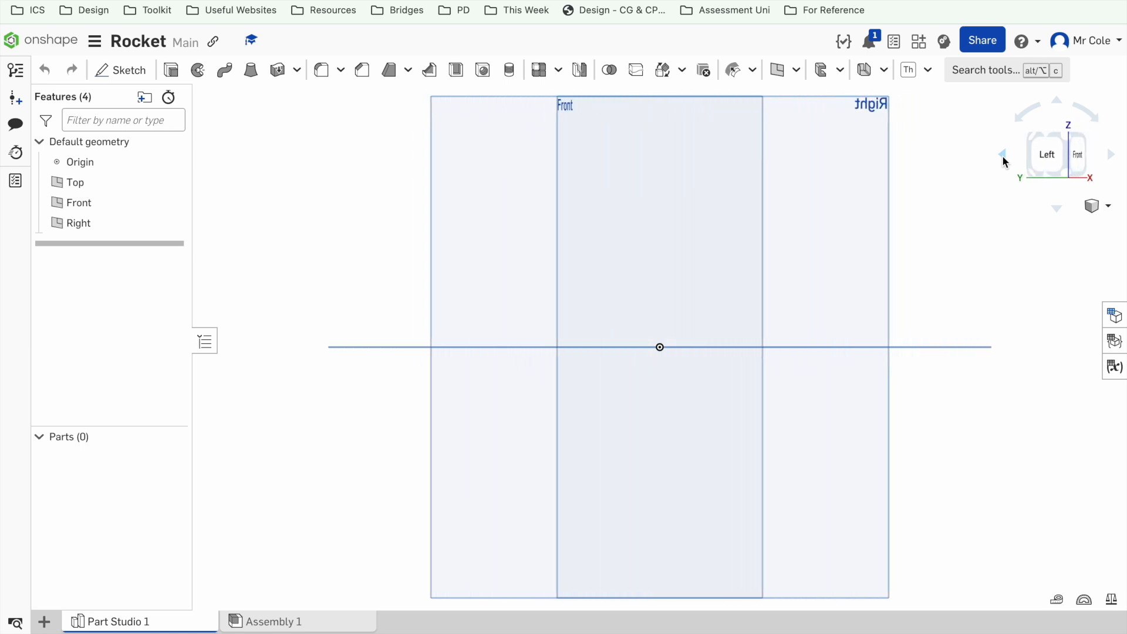
left_click(1071, 165)
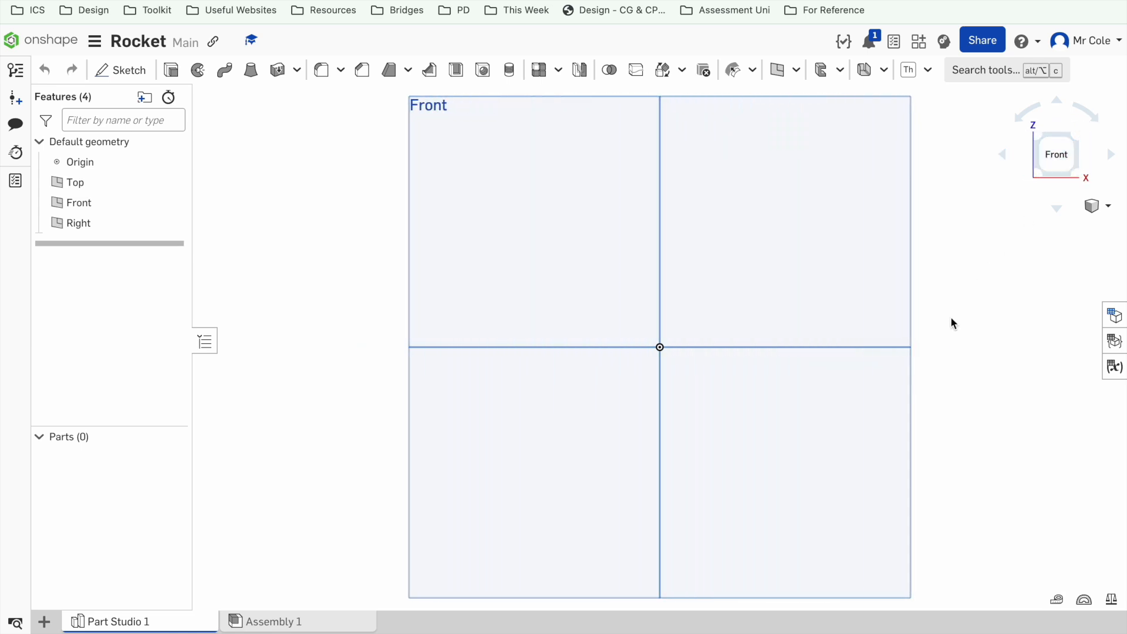
Rotate the view up, down and sideways in small increments to examine the default planes at oblique angles
key("Up")
key("Up")
key("Up")
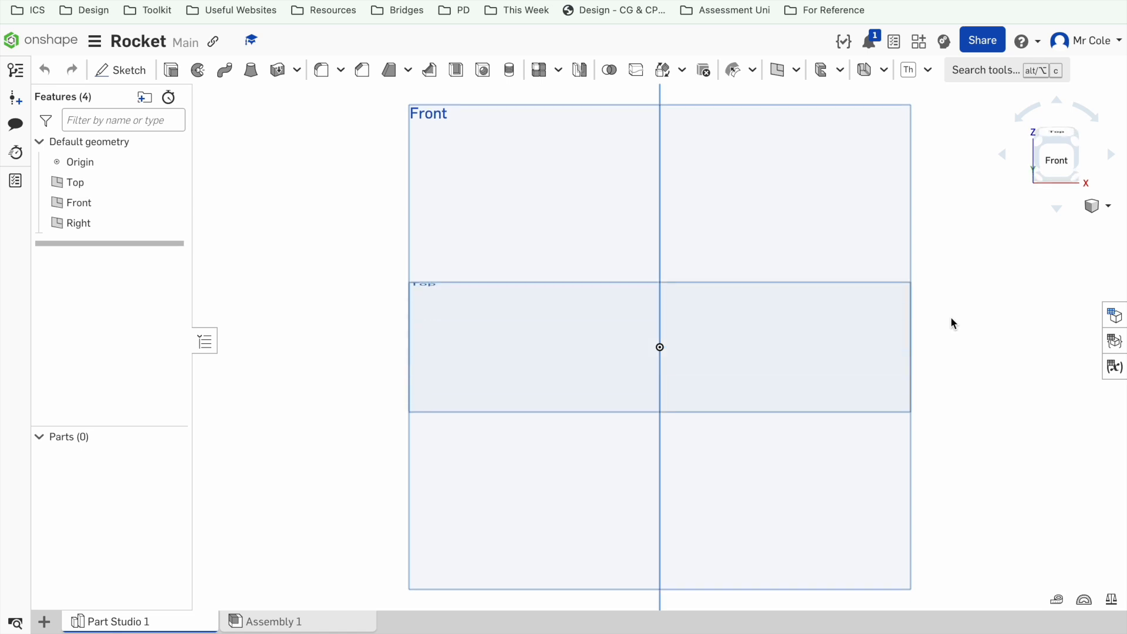
key("Up")
key("Up")
key("Right")
key("Right")
key("Right")
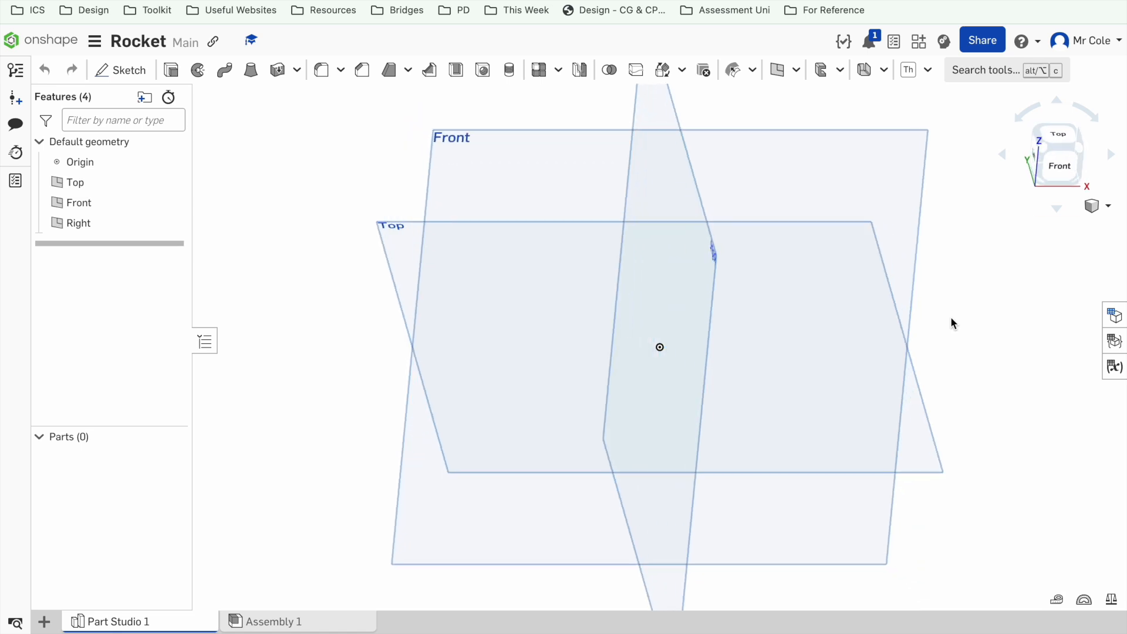
key("Up")
key("Up")
key("Left")
key("Left")
key("Left")
key("Left")
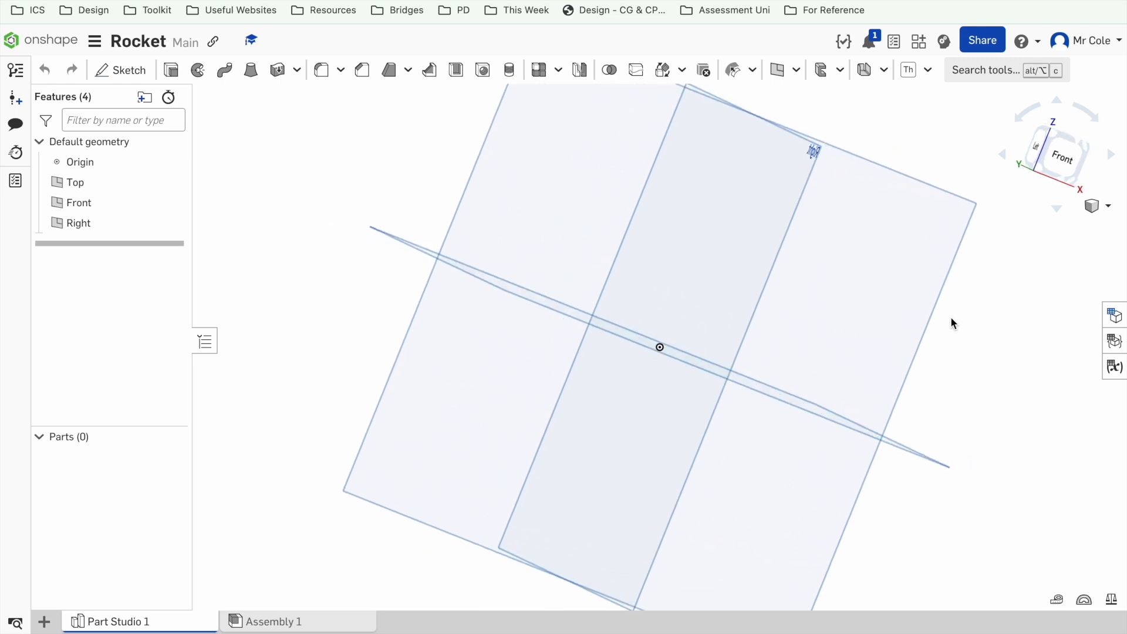
key("Down")
key("Left")
key("Up")
key("Left")
key("Left")
key("Left")
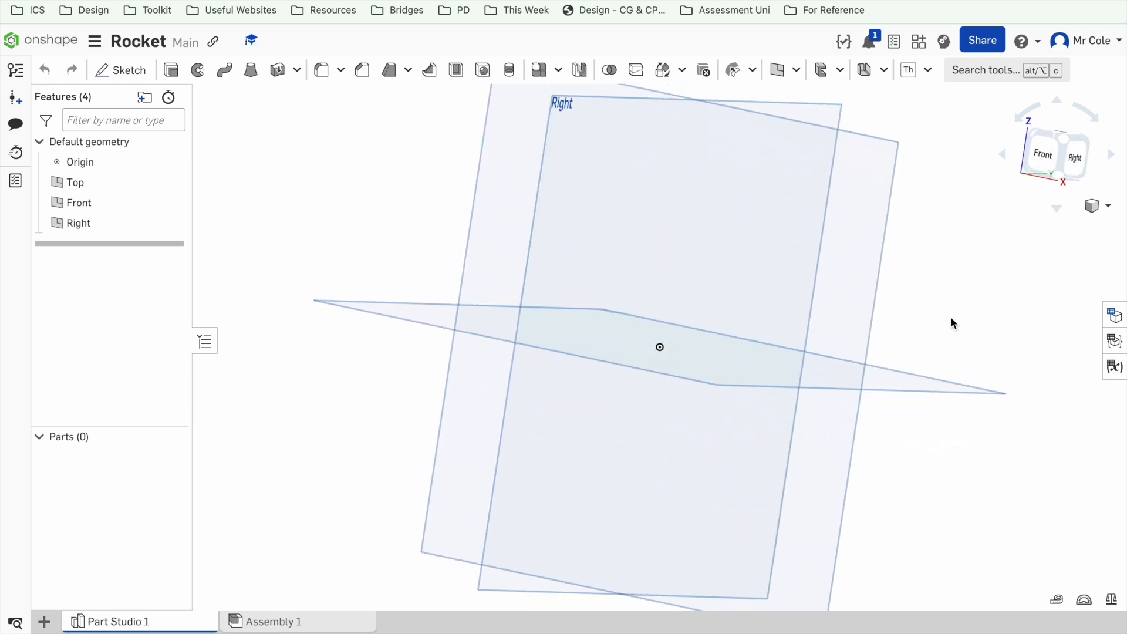
key("Down")
key("Down")
key("Left")
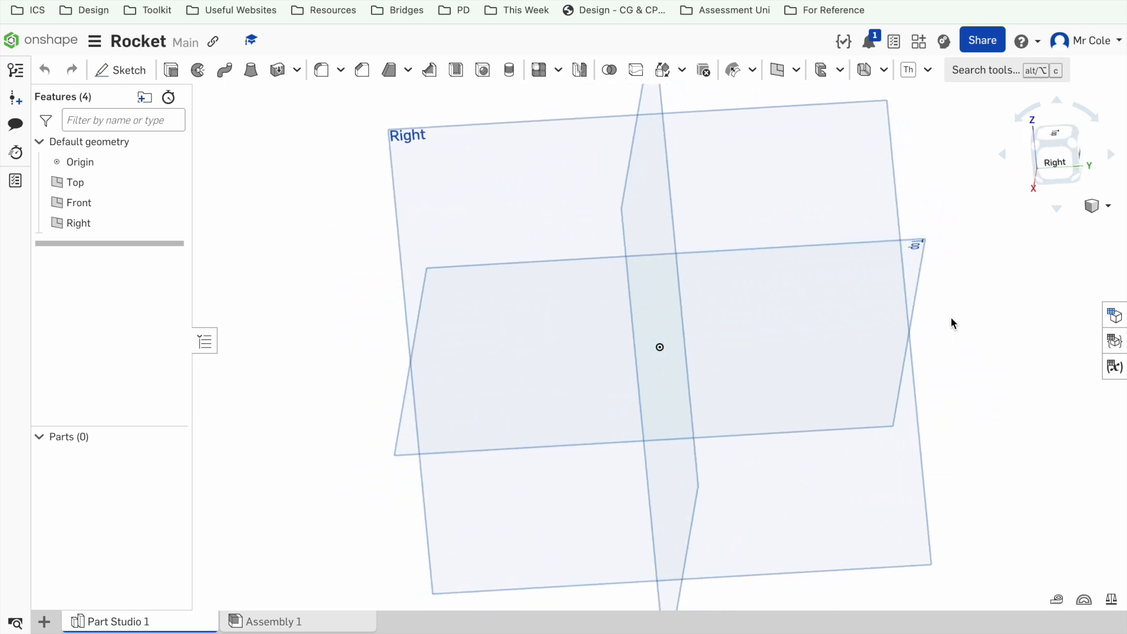
Turn the view repeatedly in one horizontal direction to inspect the default planes all the way around
left_click(1002, 156)
left_click(1001, 156)
left_click(1001, 156)
left_click(1001, 157)
left_click(1001, 156)
left_click(1001, 157)
left_click(1001, 156)
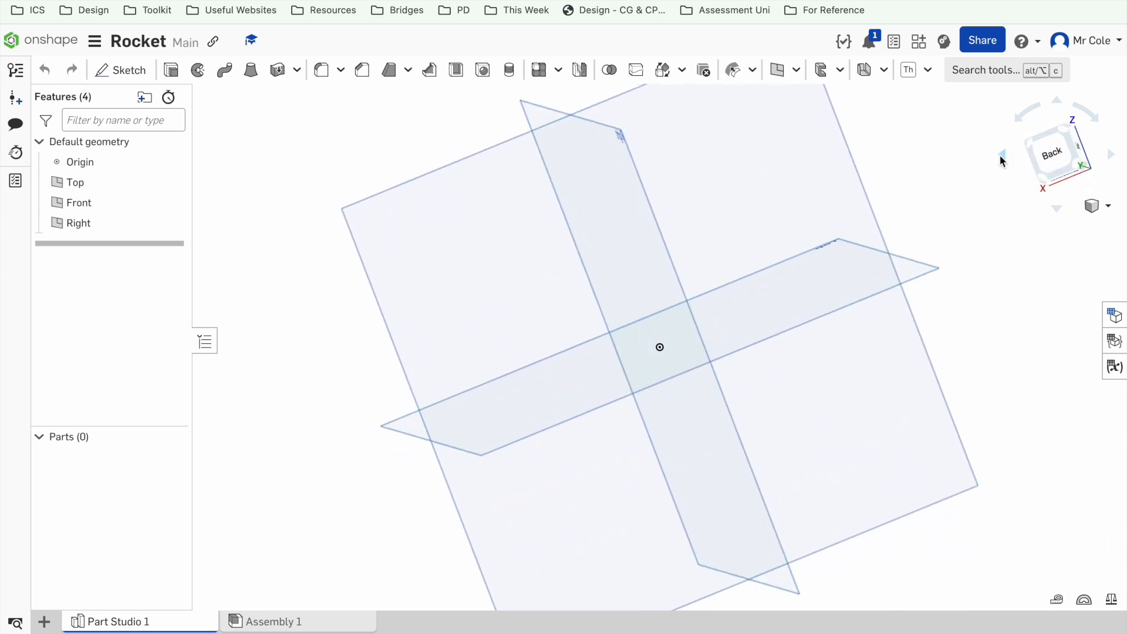
left_click(1001, 156)
left_click(1000, 156)
left_click(1001, 156)
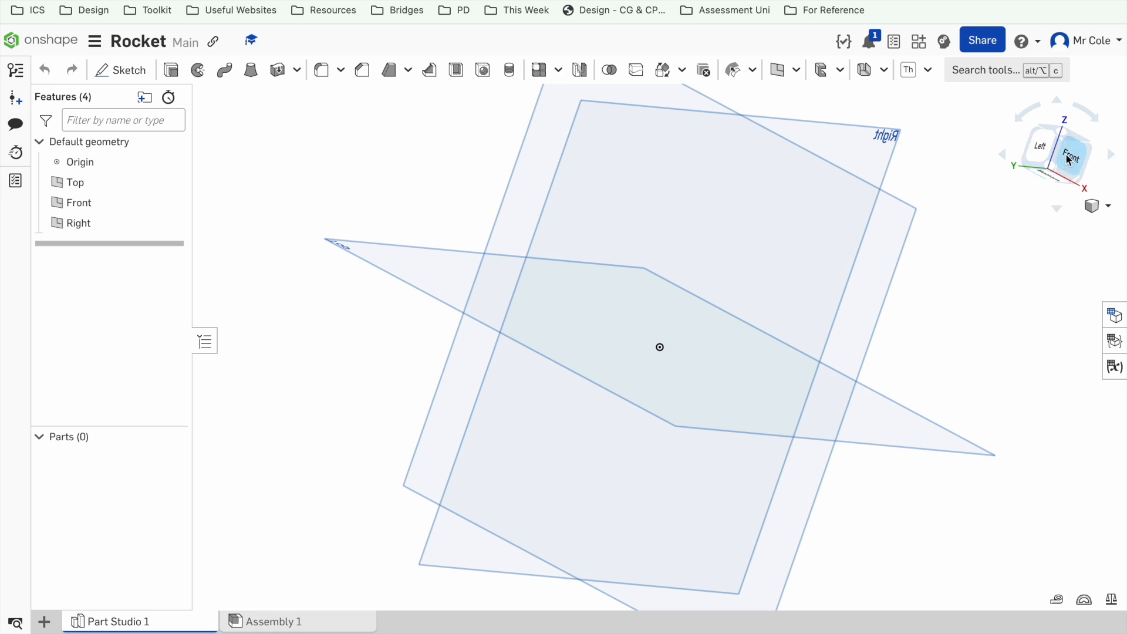
Start a new sketch on the Front plane
left_click(1066, 155)
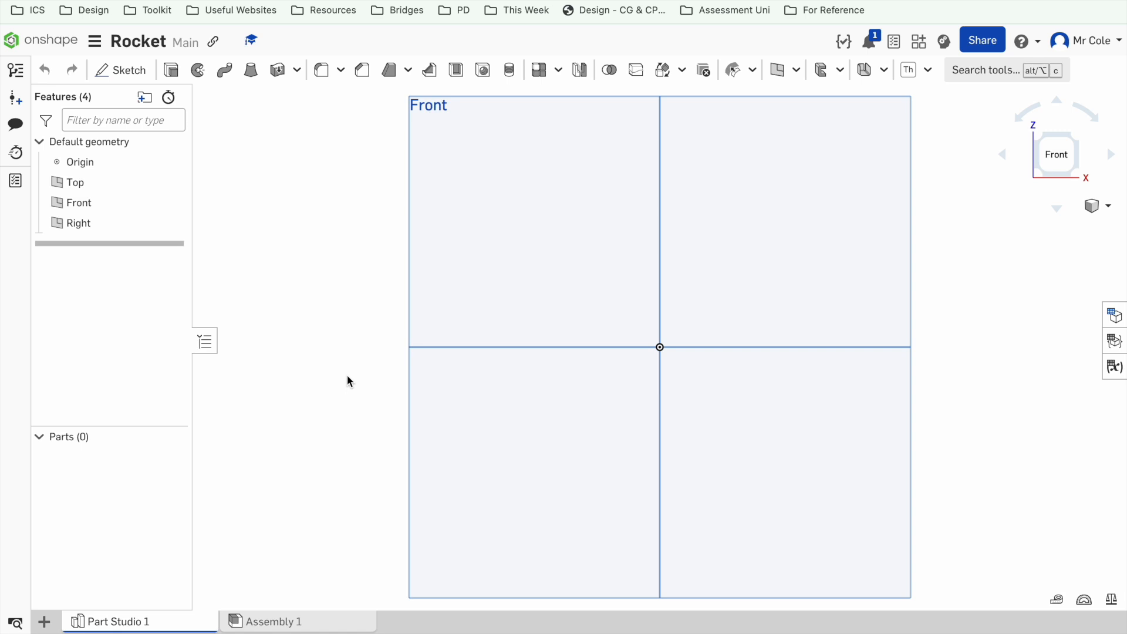
left_click(121, 71)
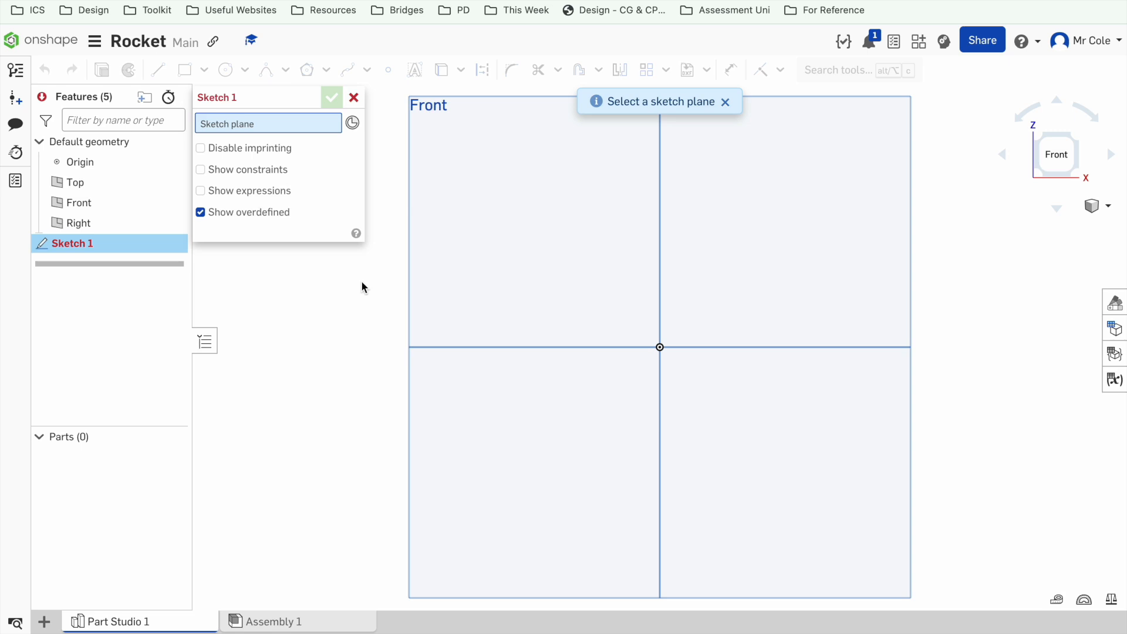
left_click(525, 252)
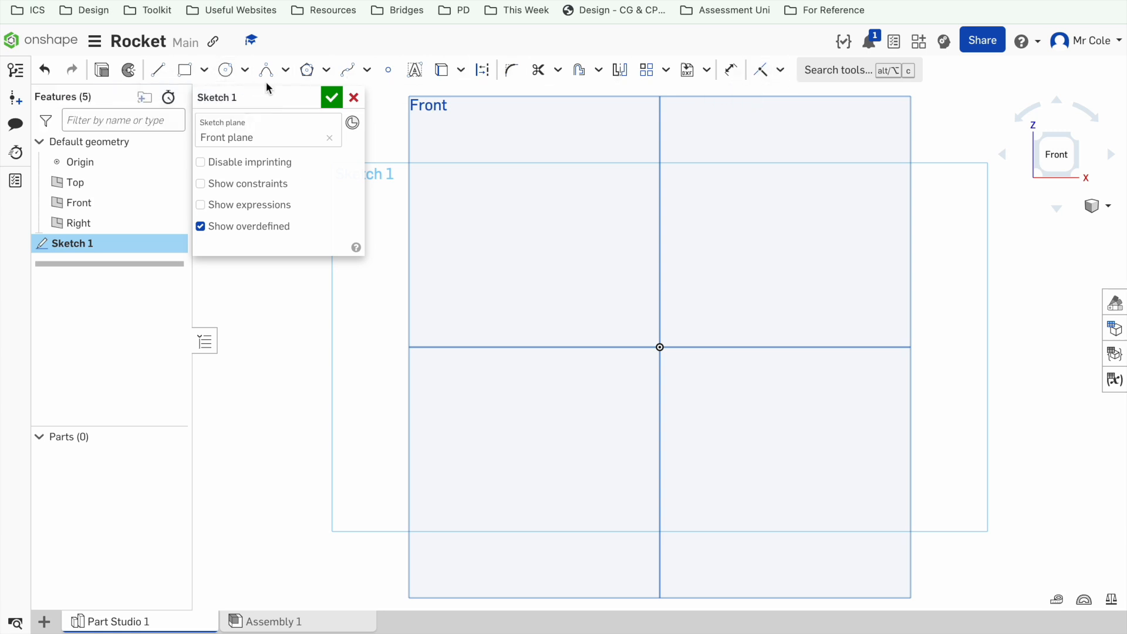
Draw a vertical line about 55 mm up from the origin and a horizontal line about 42 mm to its right
left_click(286, 71)
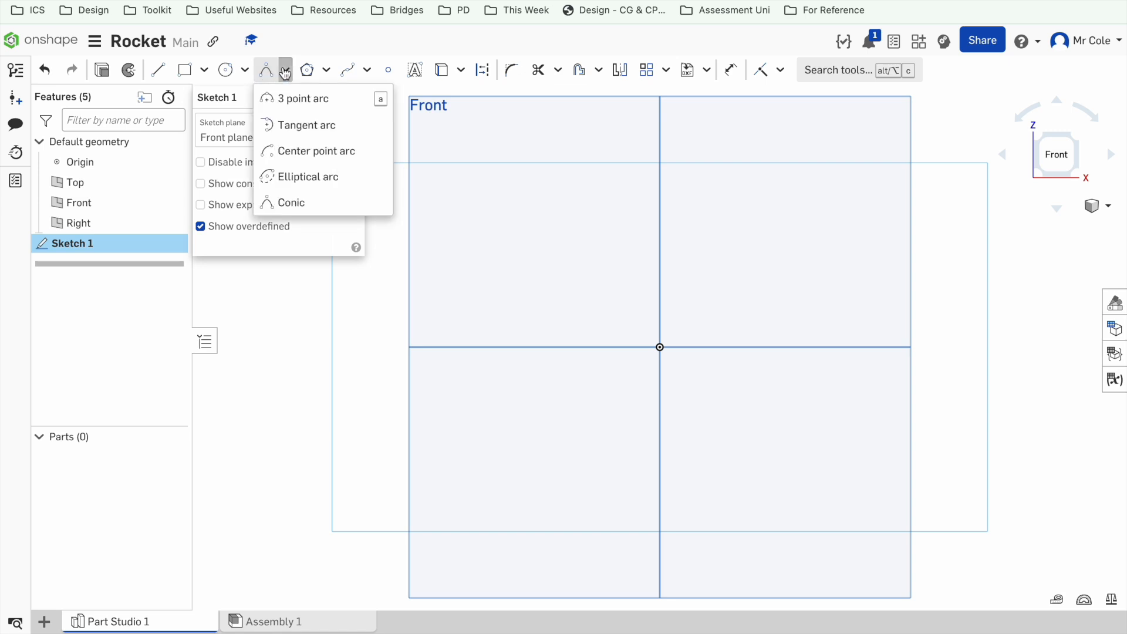
left_click(294, 98)
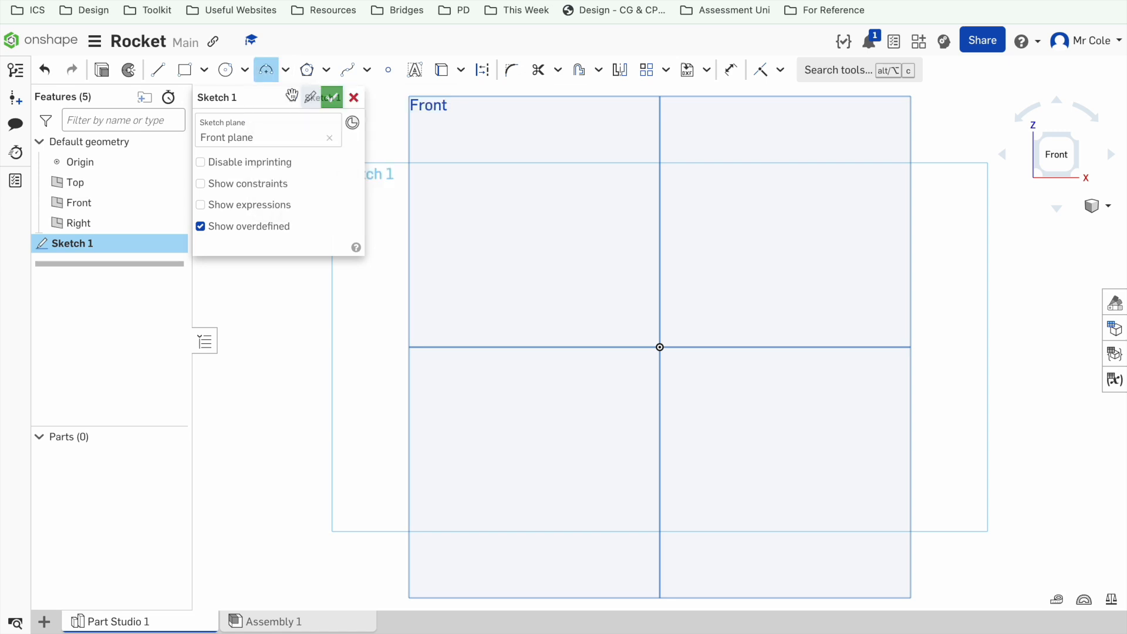
left_click(157, 73)
left_click(659, 347)
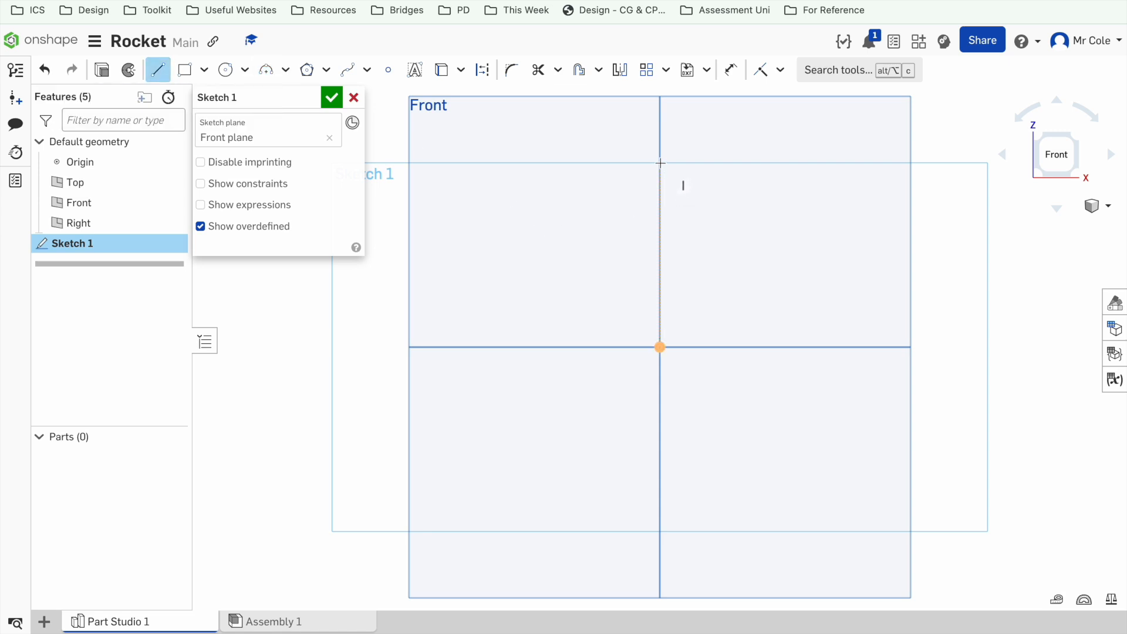
left_click(660, 163)
left_click(660, 346)
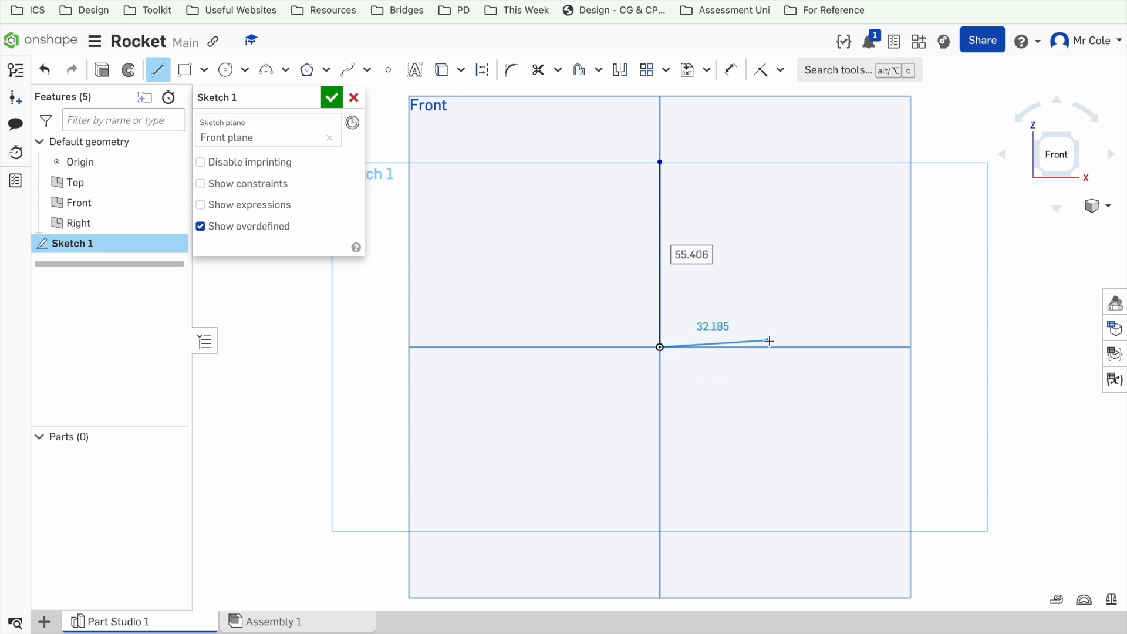
left_click(800, 347)
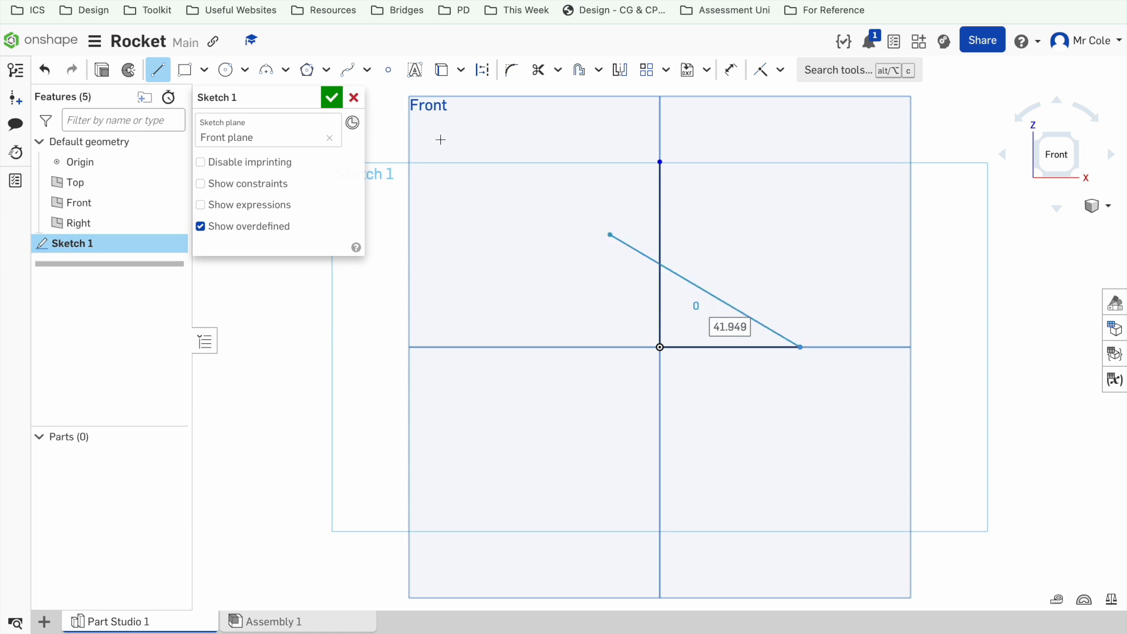
left_click(159, 71)
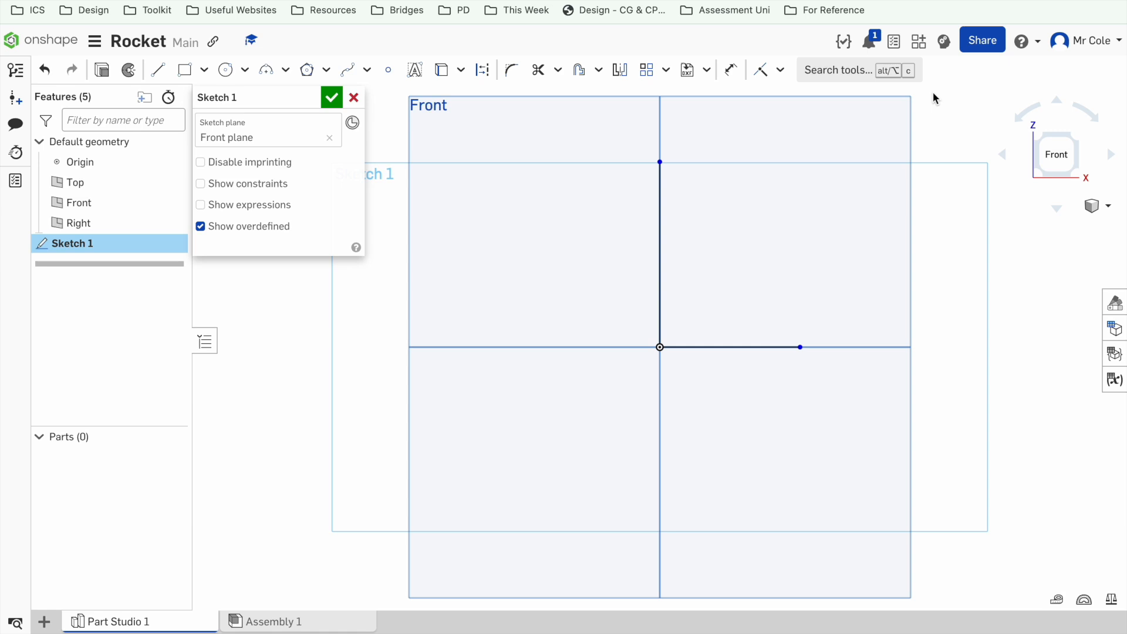
Dimension the horizontal line's length to 44.5 mm
left_click(731, 71)
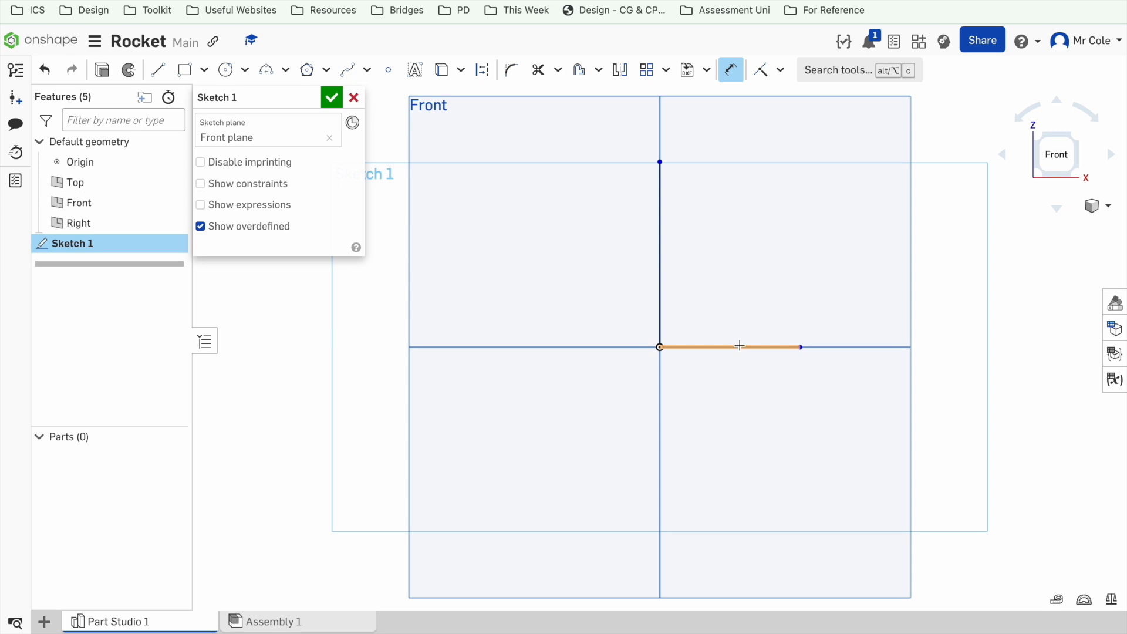
left_click(739, 347)
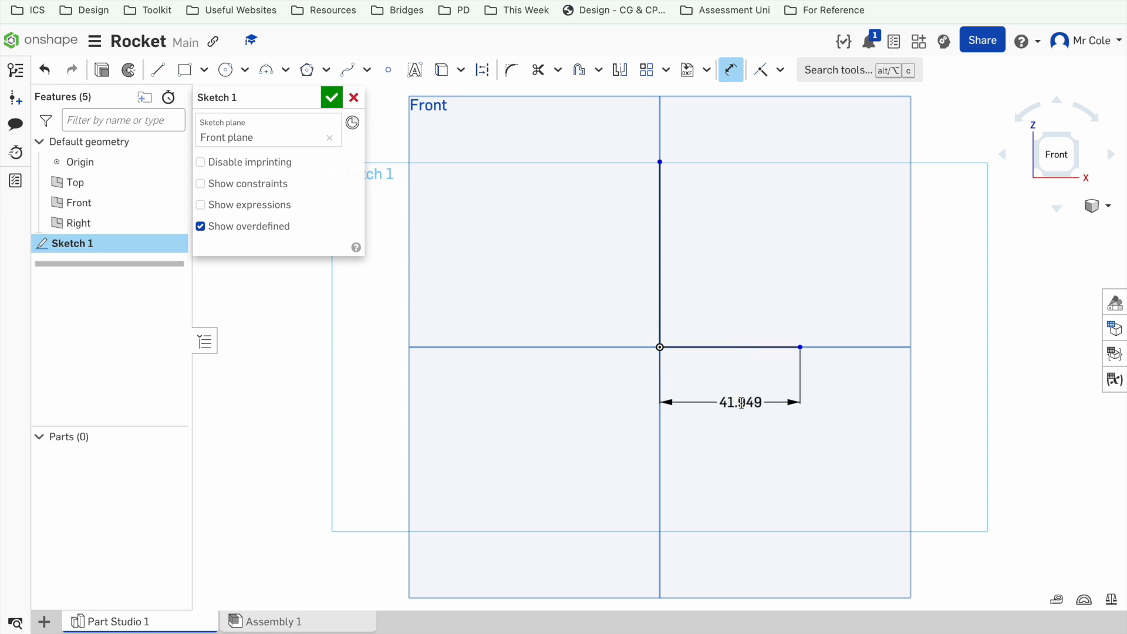
left_click(742, 402)
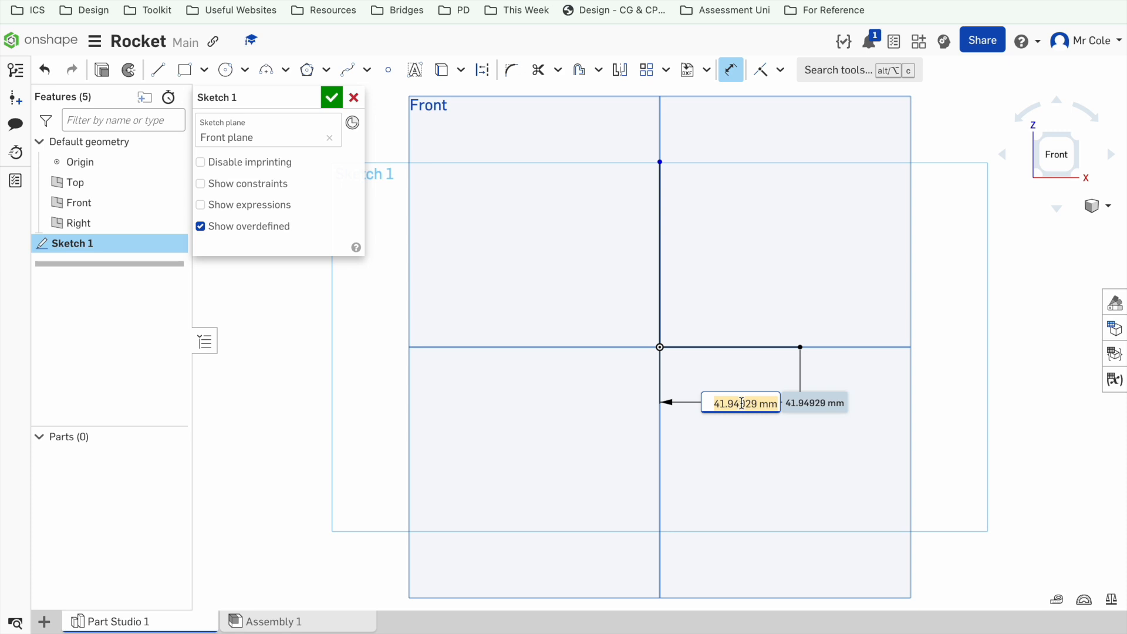
key("BackSpace")
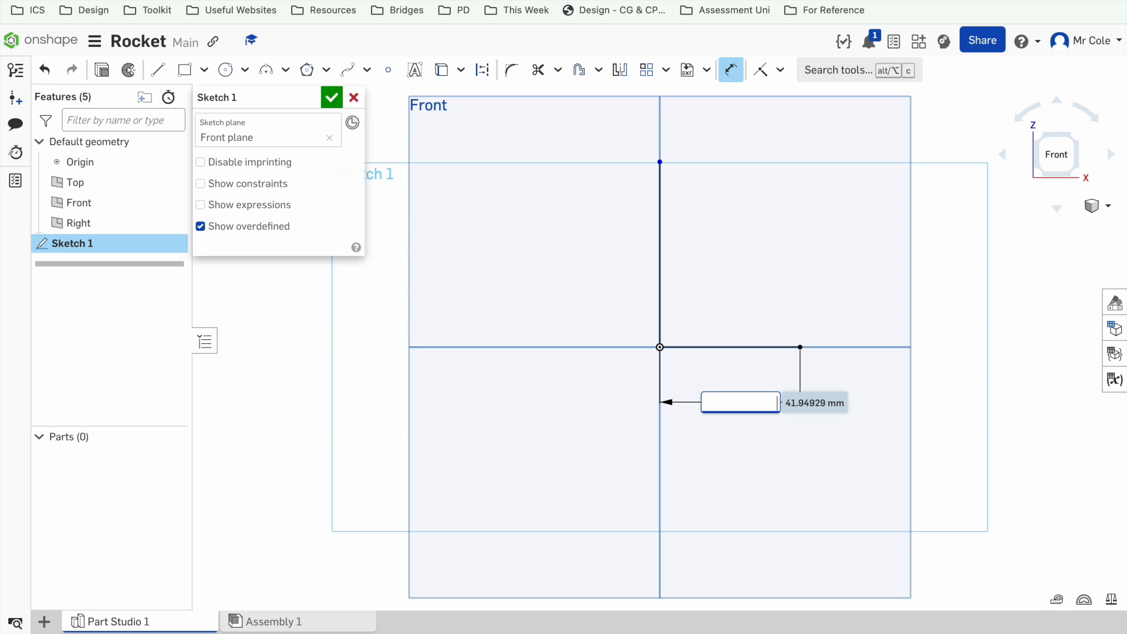
type("44.5")
key("Return")
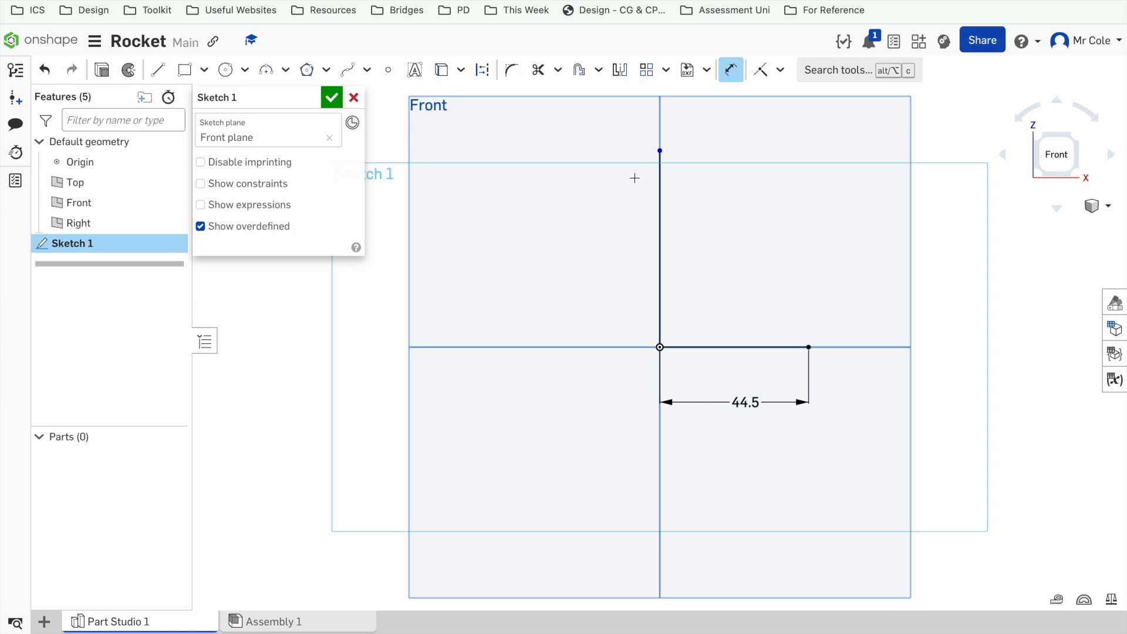
Dimension the length of the vertical line above the origin to 126 mm
left_click(659, 205)
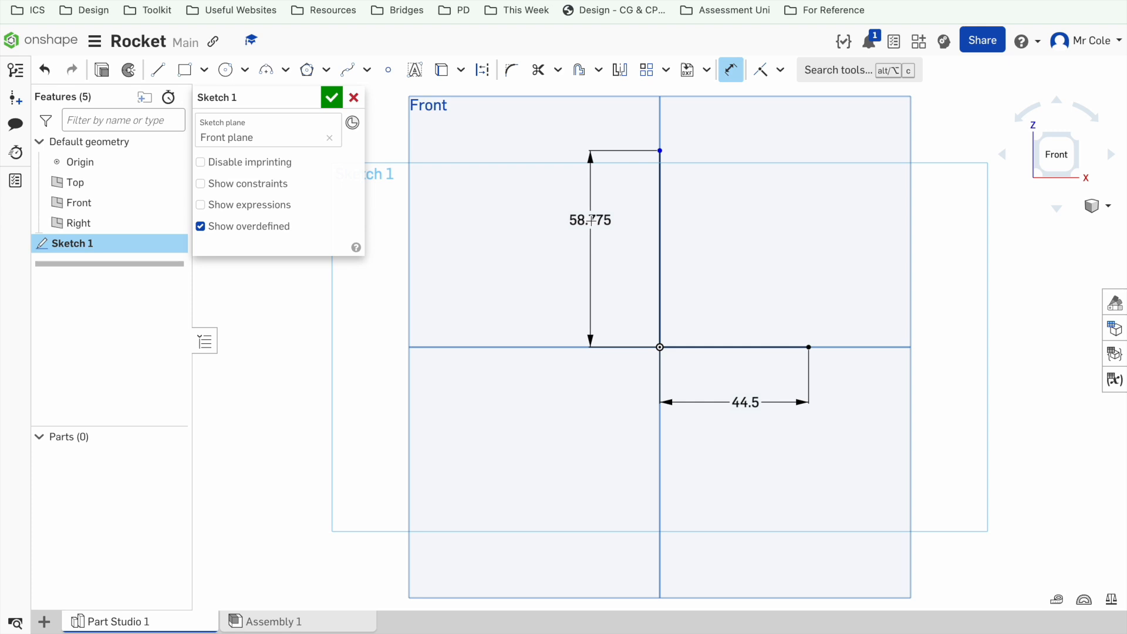
left_click(591, 219)
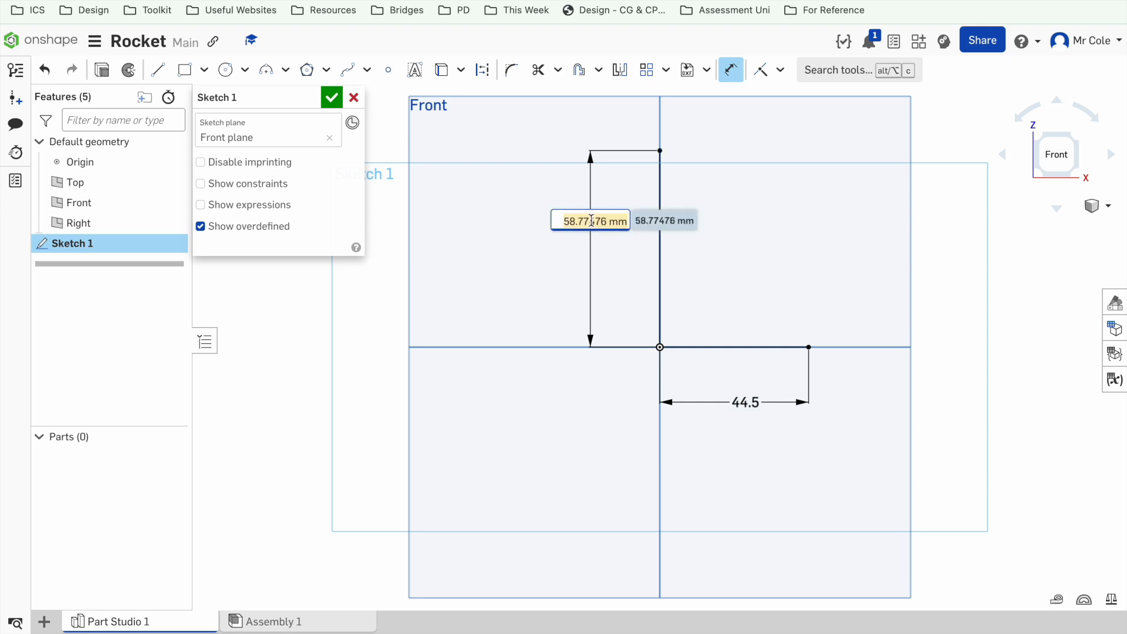
key("BackSpace")
type("126")
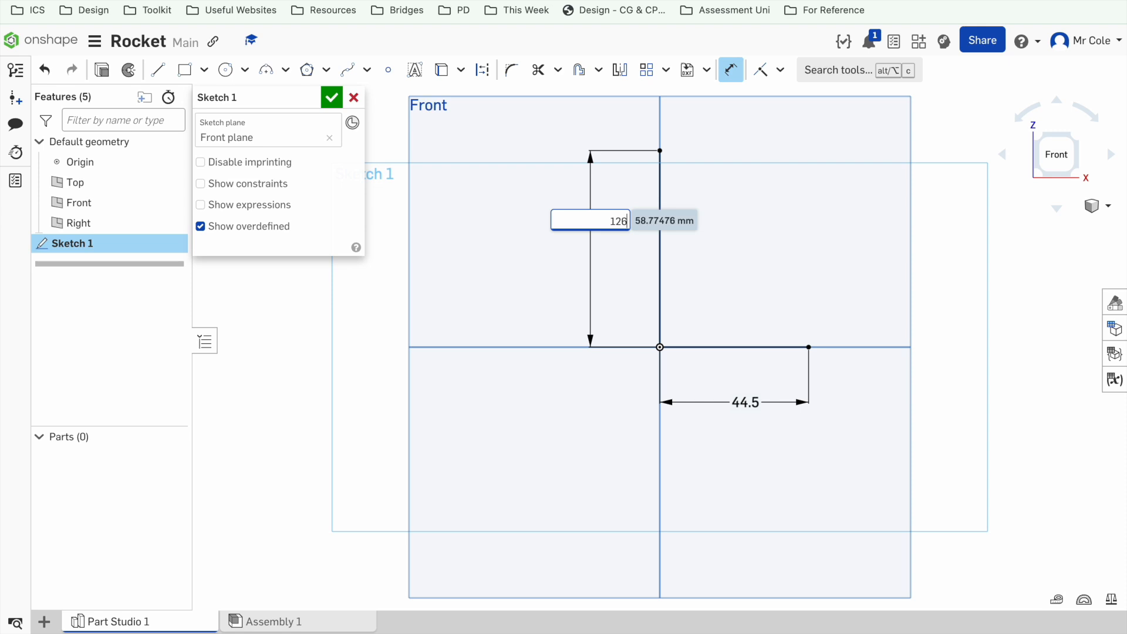
key("Return")
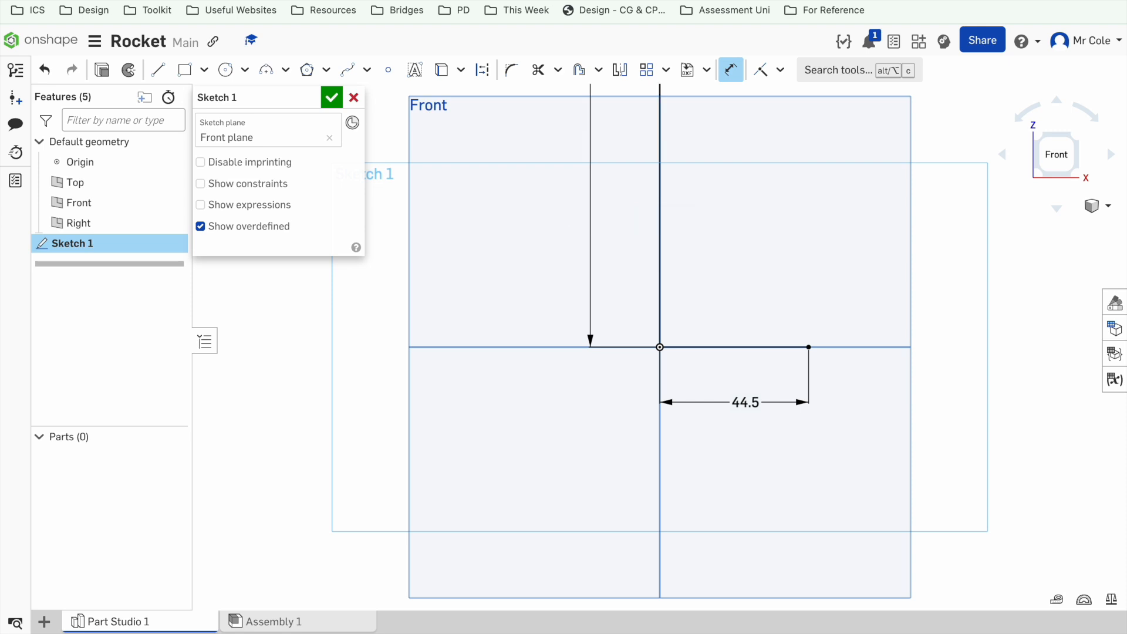
Draw a short vertical line about 8.8 mm up from the outer end of the 44.5 mm horizontal line
scroll(590, 221, "down", 5)
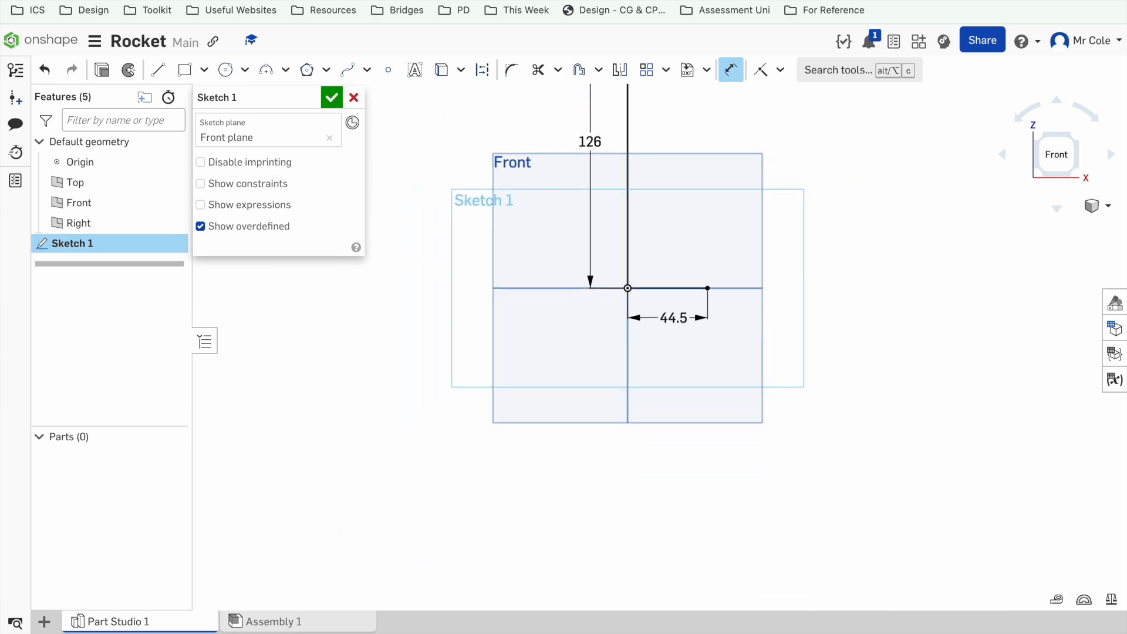
scroll(591, 220, "up", 1)
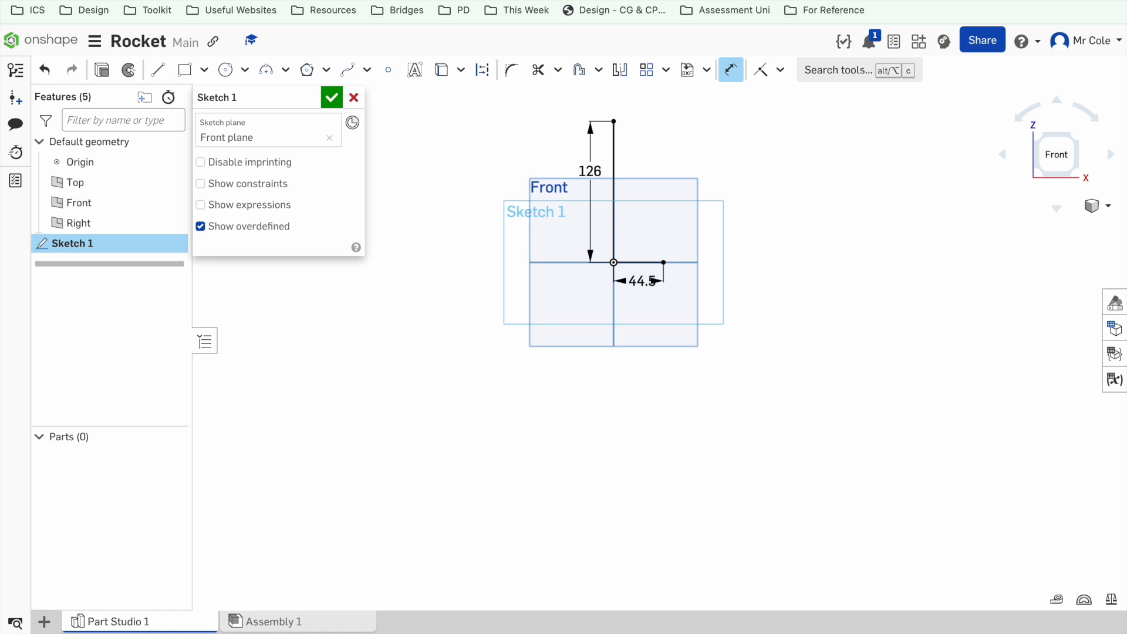
scroll(588, 215, "up", 1)
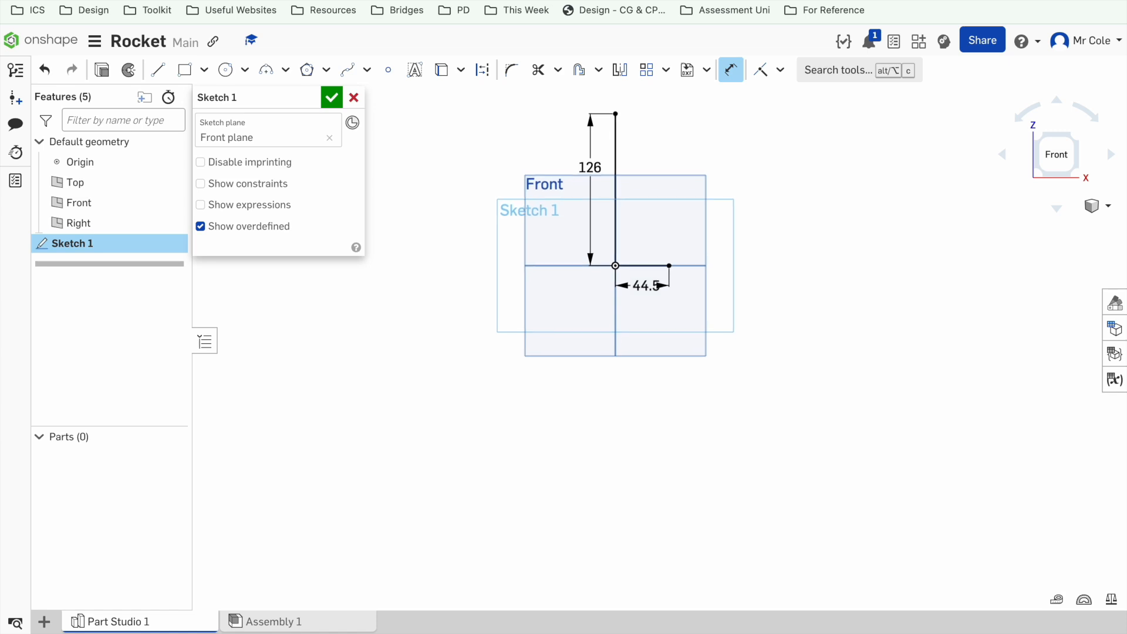
left_click(158, 71)
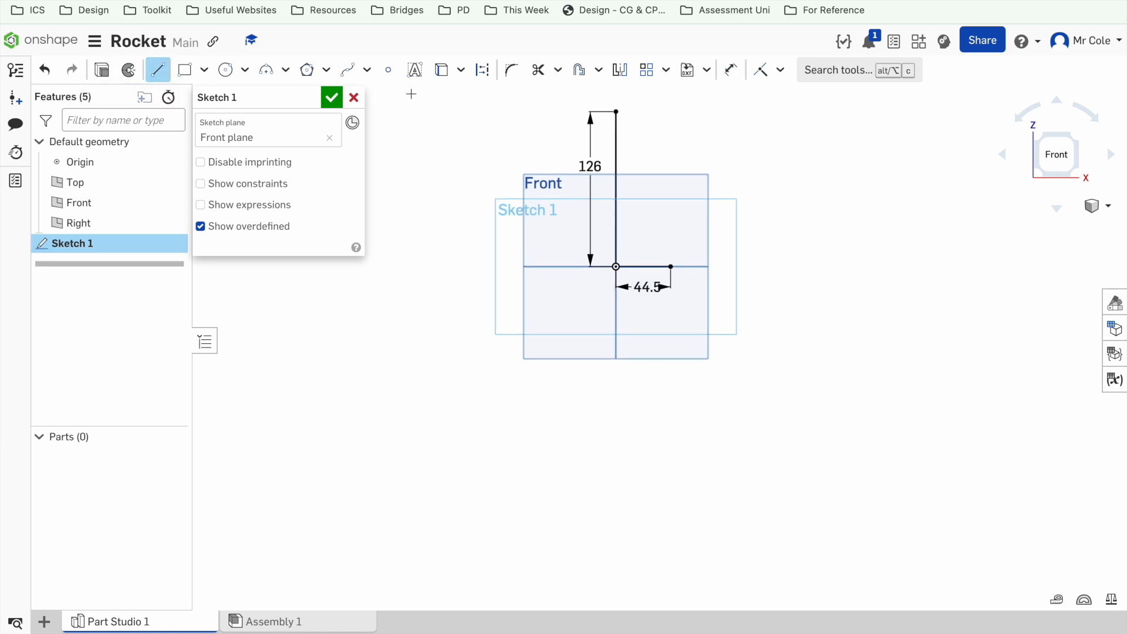
left_click(671, 266)
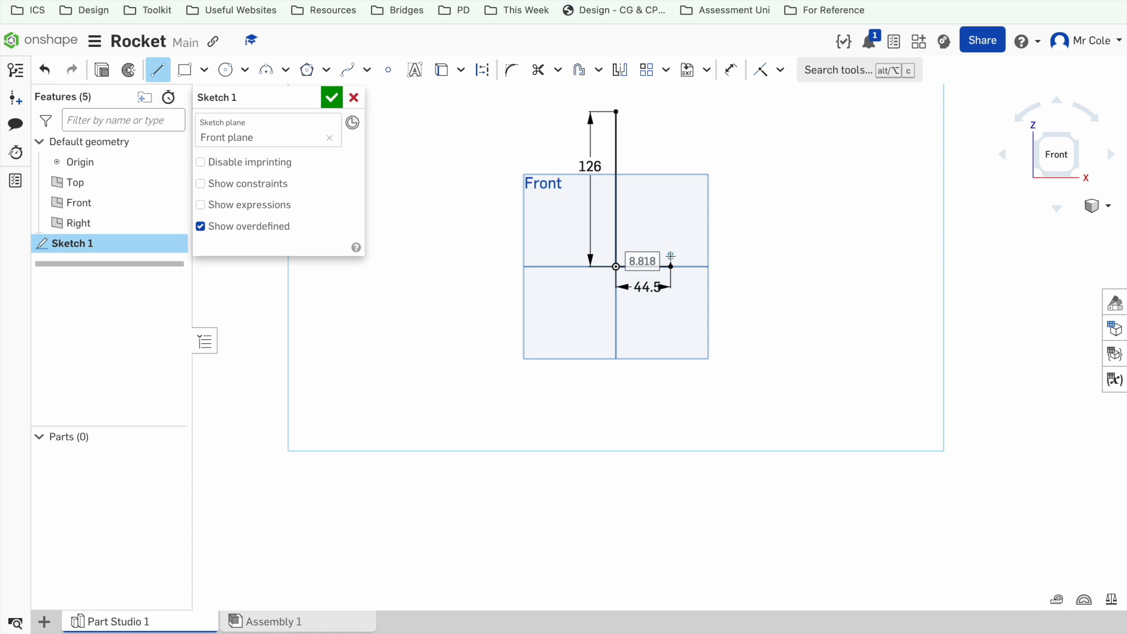
left_click(671, 256)
left_click(157, 70)
Dimension the short vertical line's length to 12.6 mm
scroll(692, 262, "up", 5)
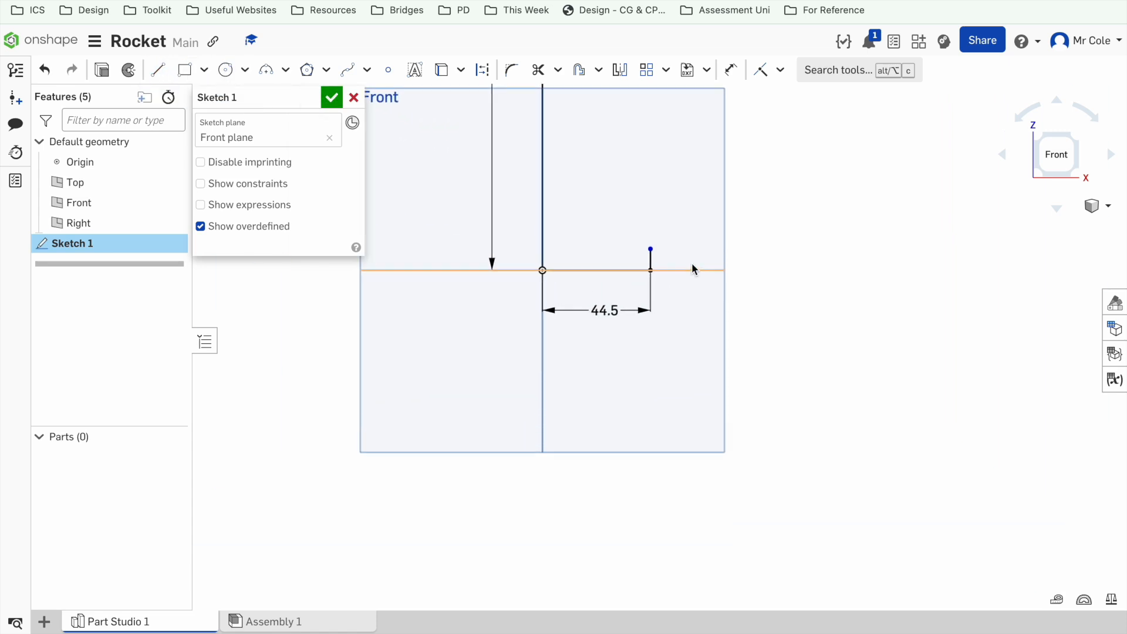
left_click(731, 70)
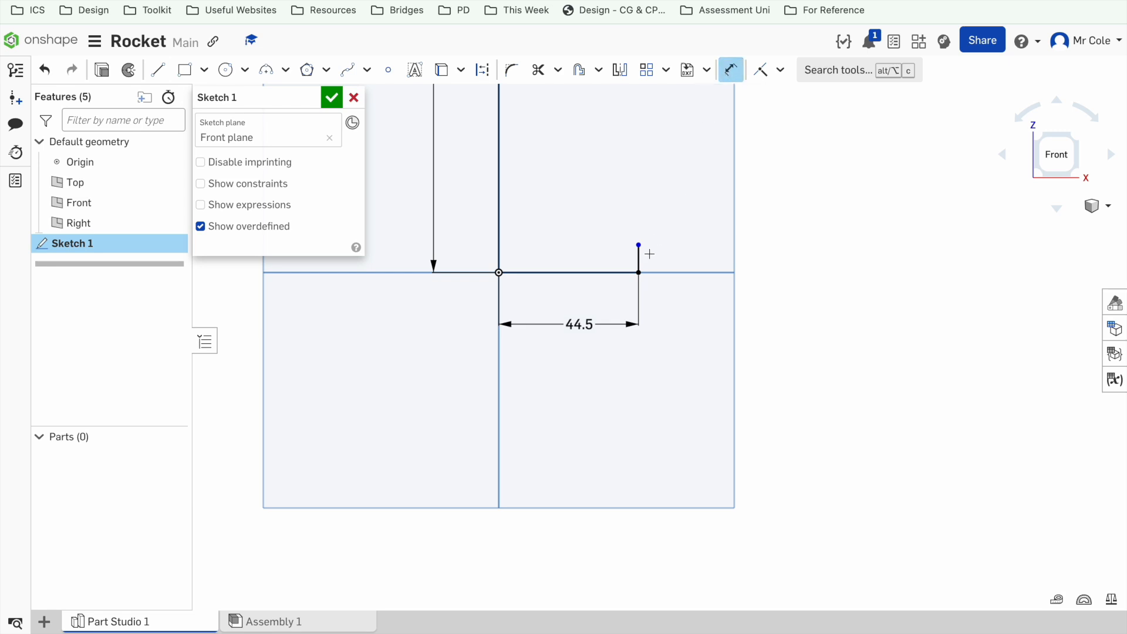
left_click(640, 256)
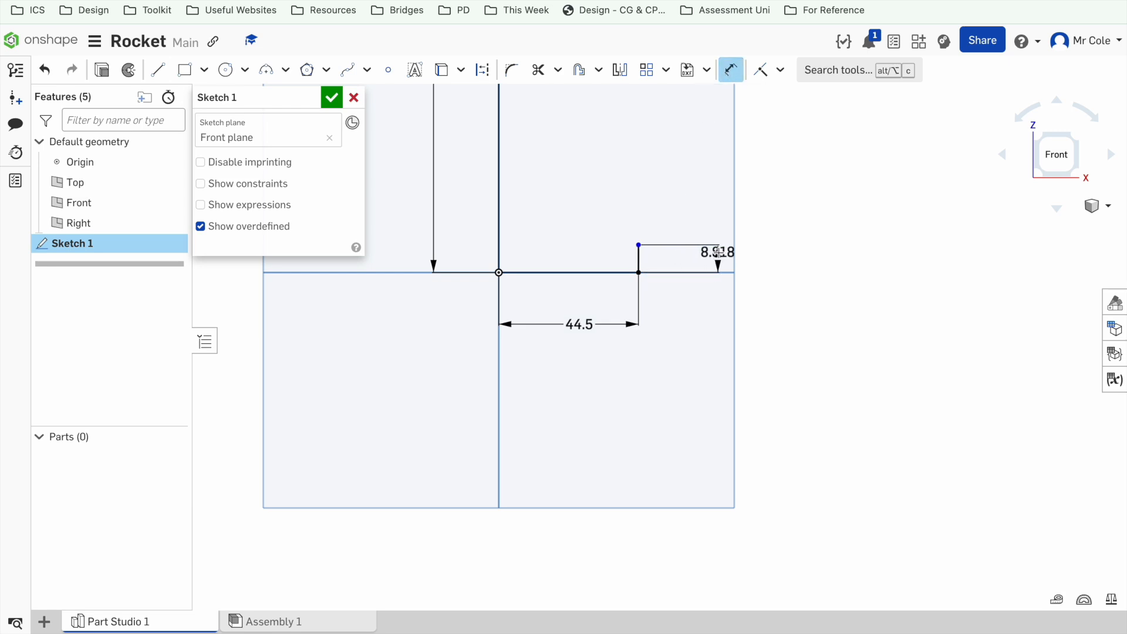
left_click(720, 252)
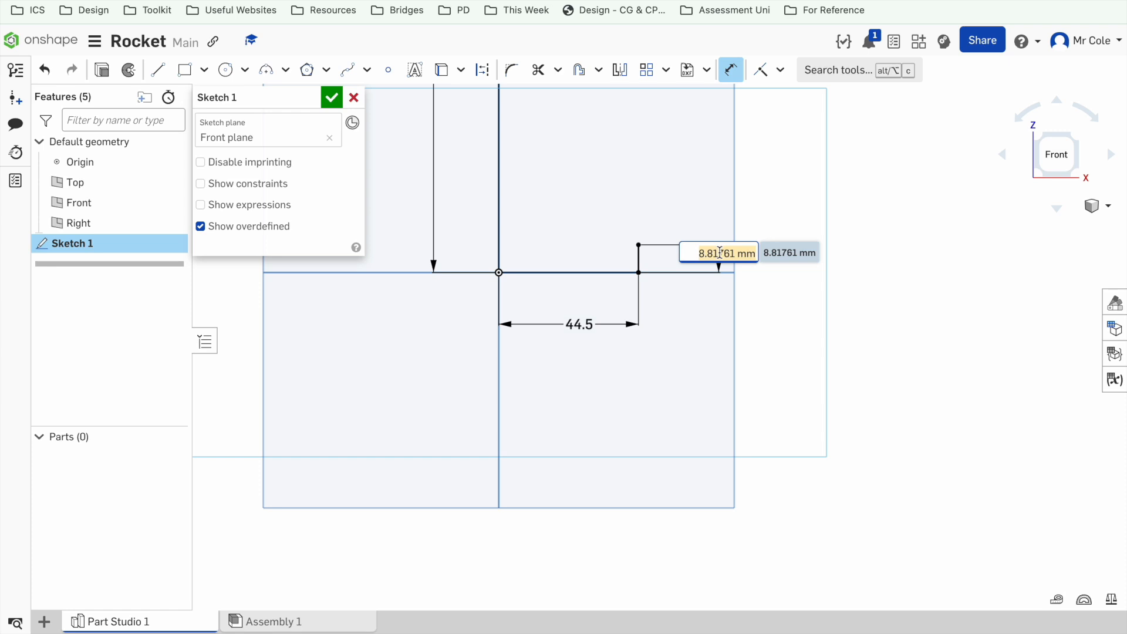
type("12.6")
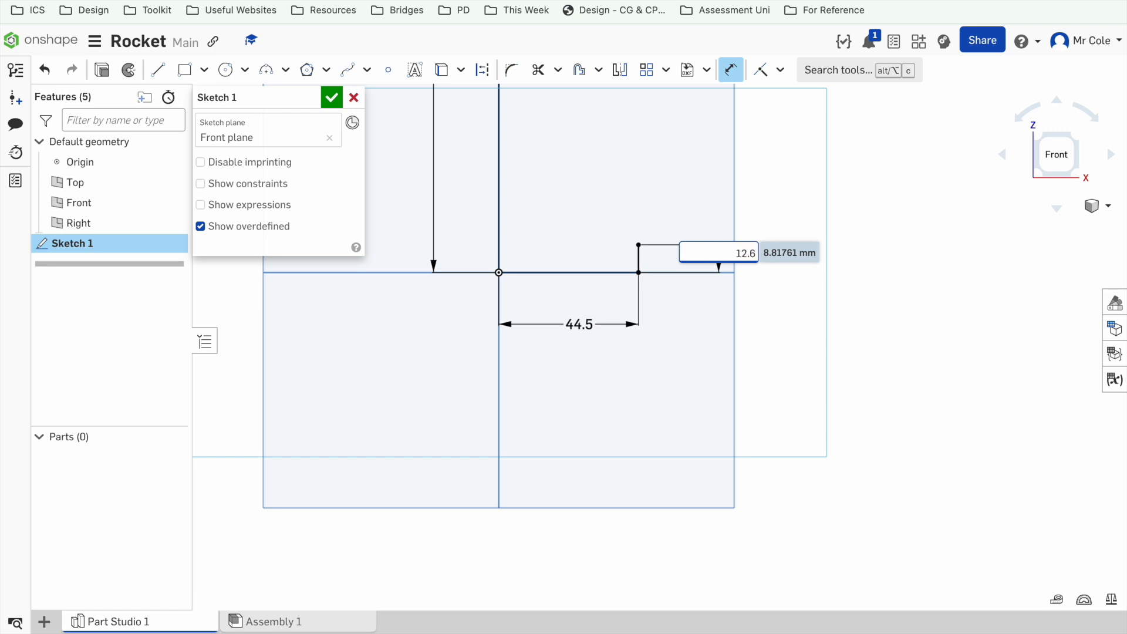
key("Return")
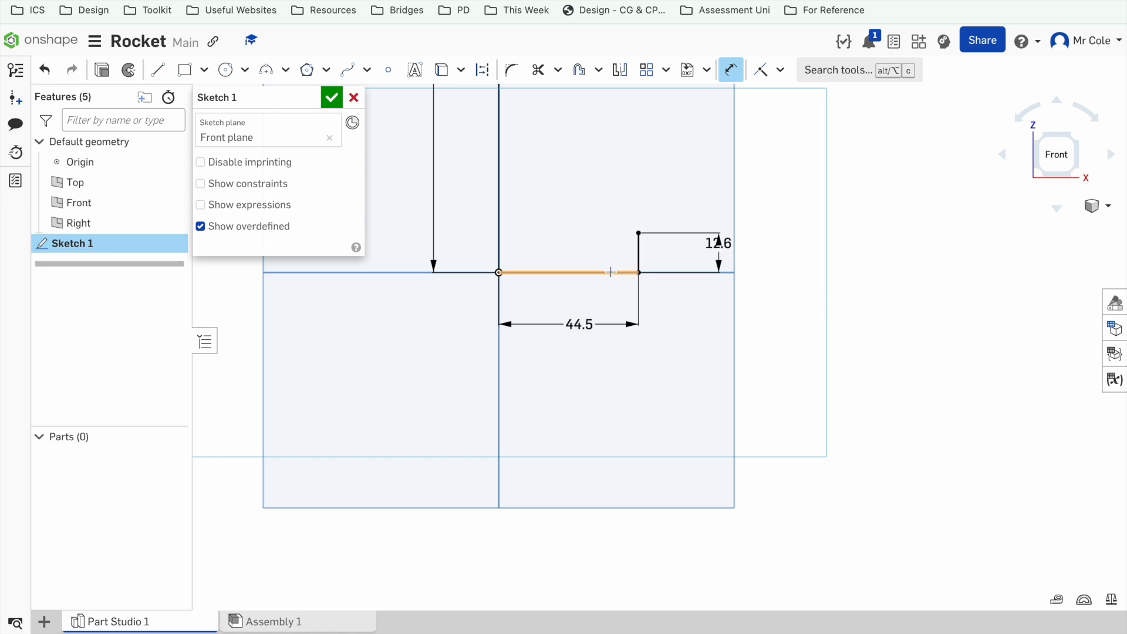
Draw a 3-point arc of about 123 mm radius from the 126 mm line's upper end to the short line's upper end
scroll(611, 272, "up", 2)
scroll(611, 272, "down", 6)
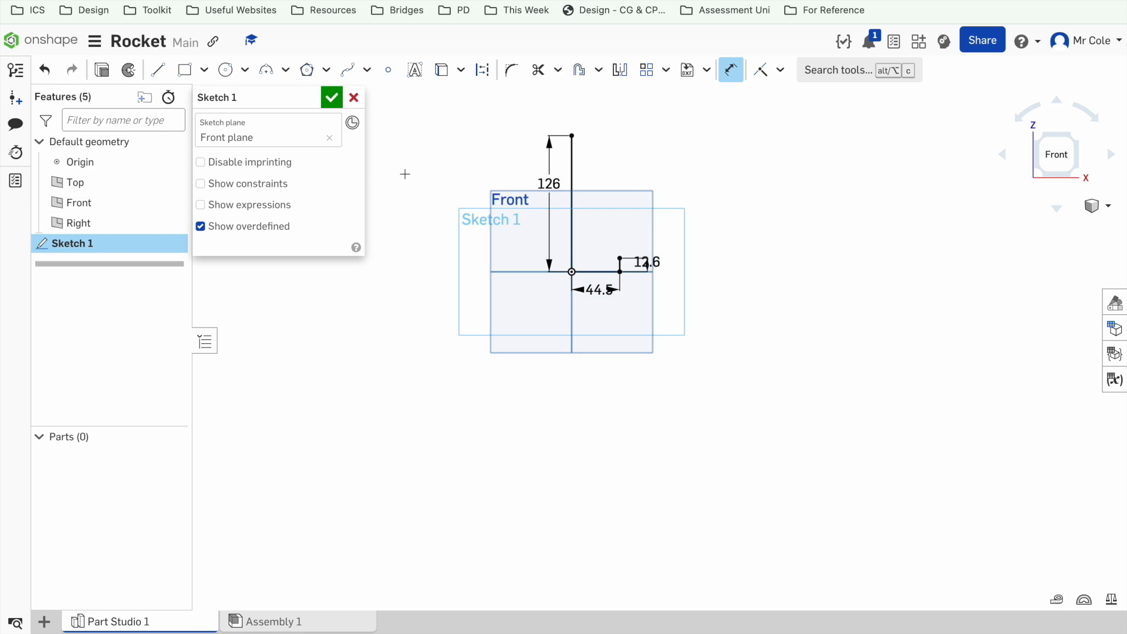
left_click(268, 73)
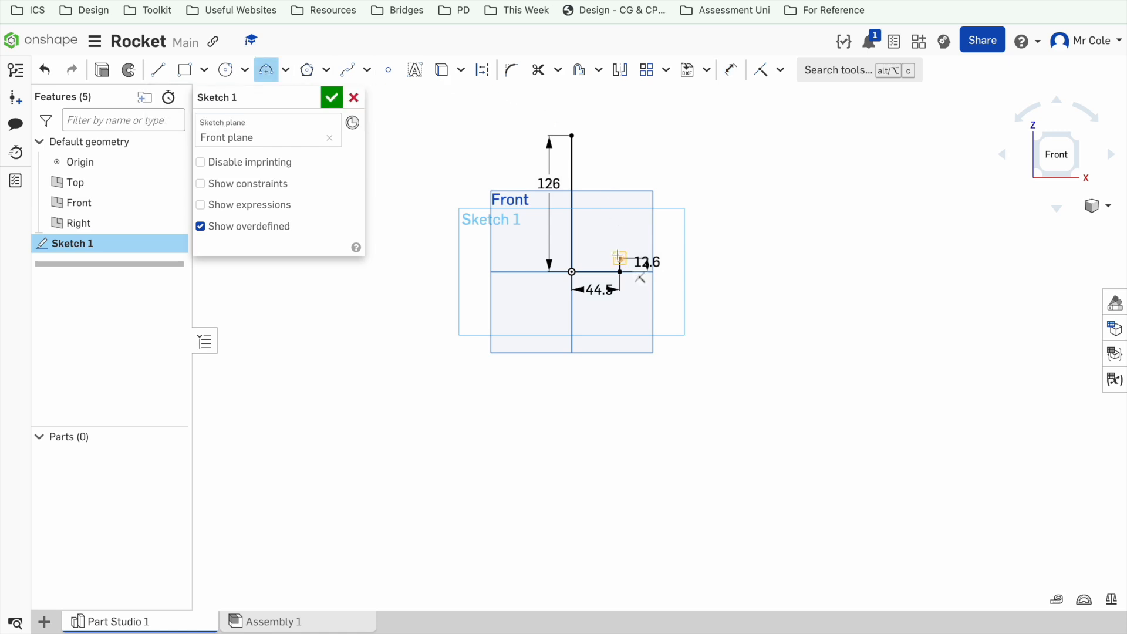
left_click(572, 136)
left_click(620, 259)
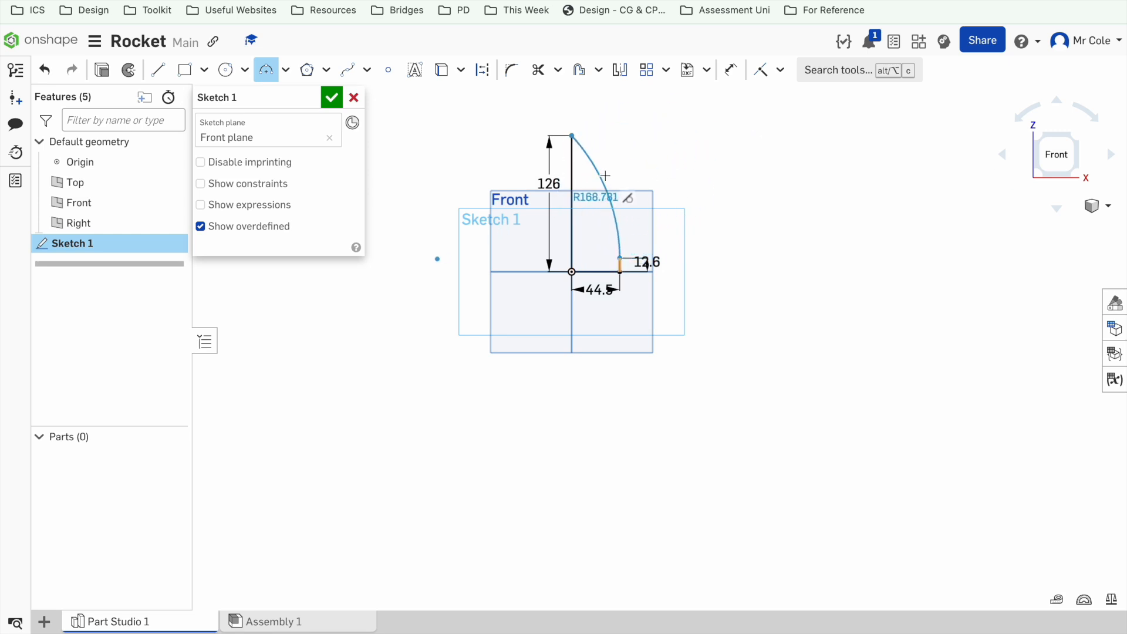
scroll(604, 175, "up", 3)
scroll(605, 175, "up", 3)
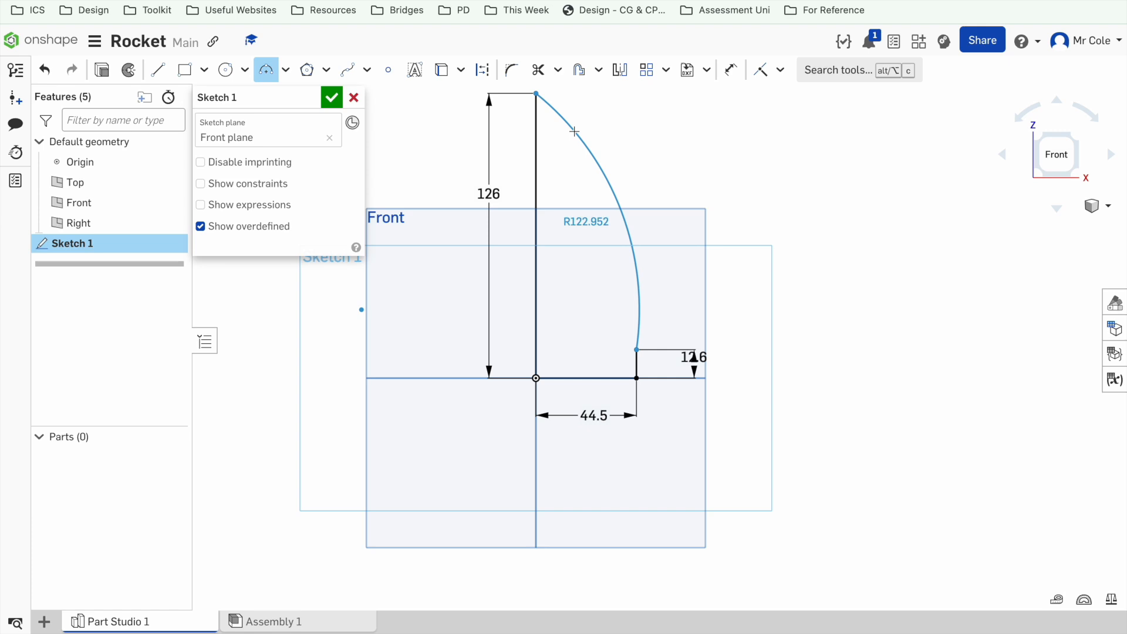
left_click(574, 132)
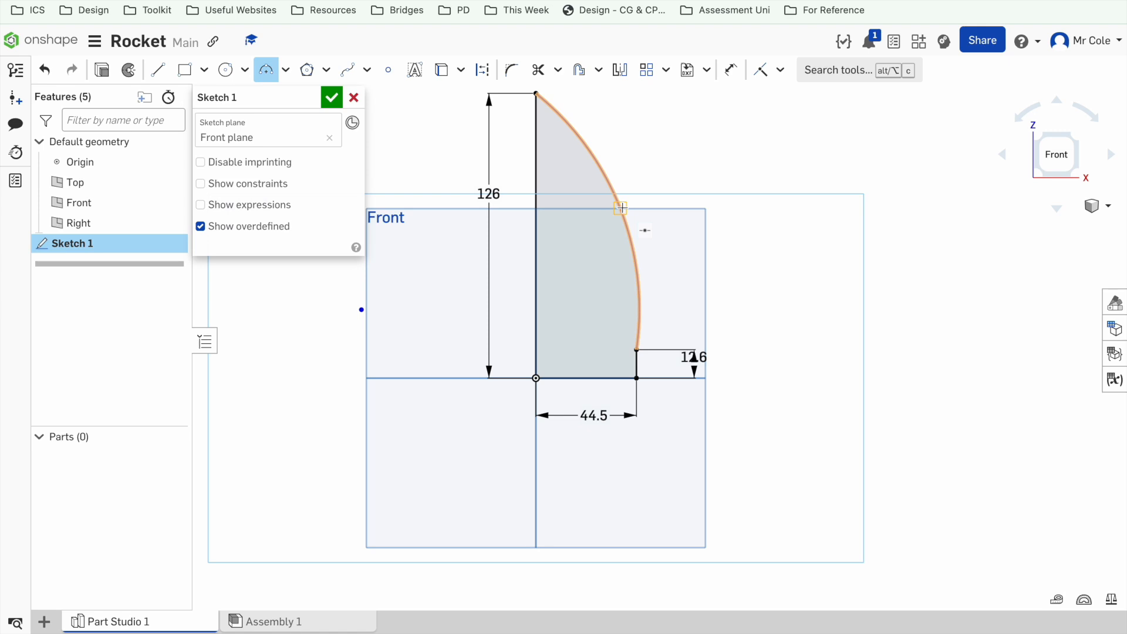
Delete the arc joining the upper ends of the two vertical lines
left_click(267, 72)
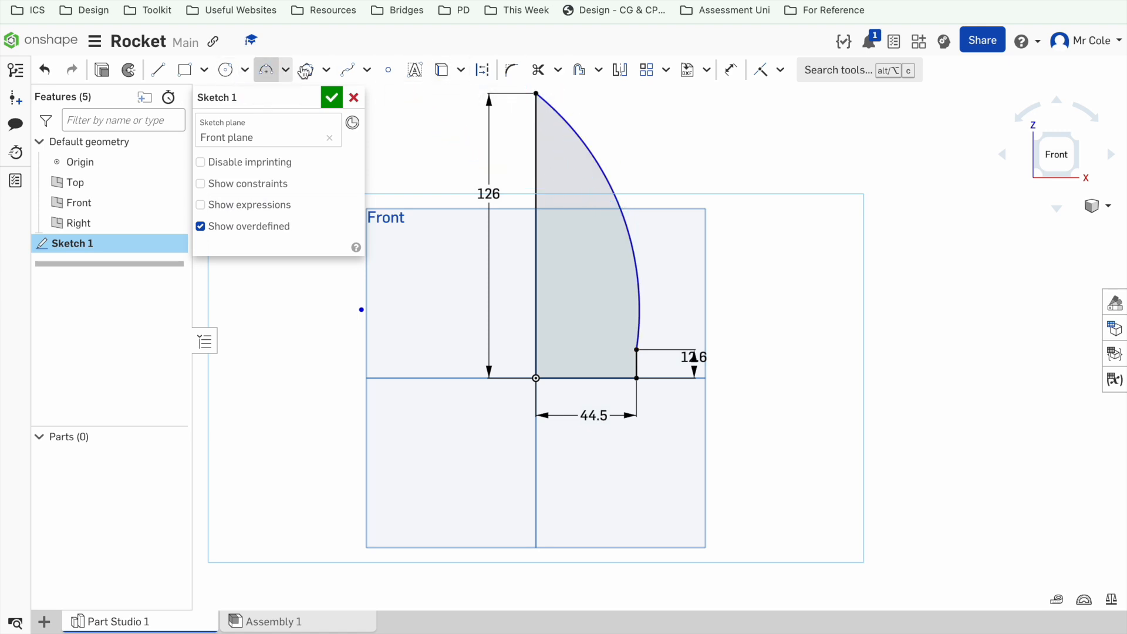
left_click(605, 176)
key("Delete")
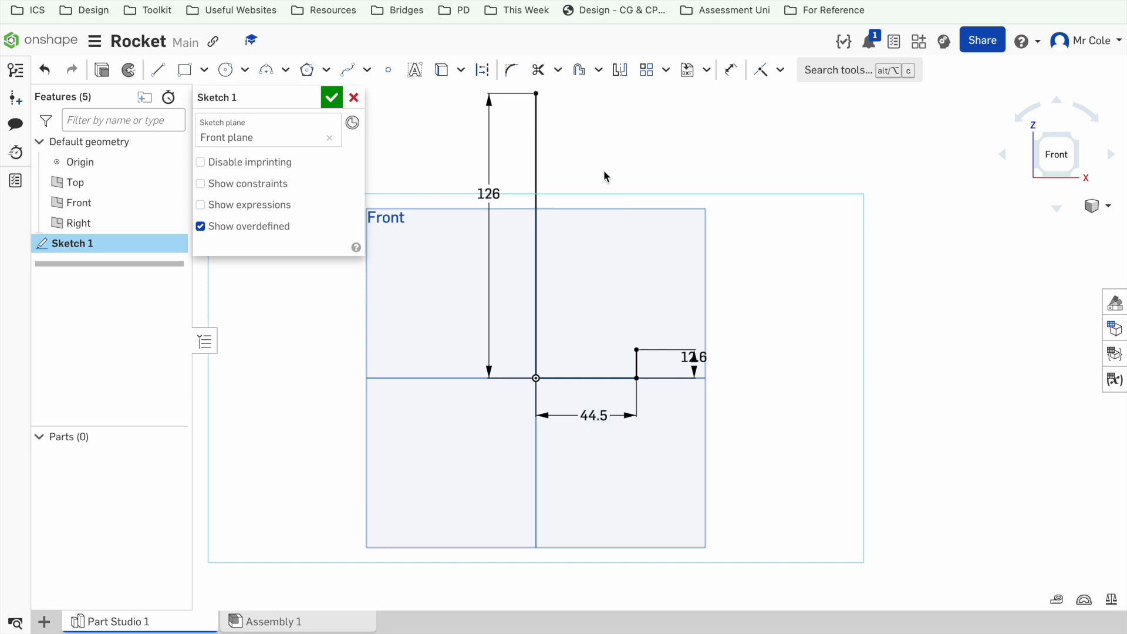
Close the profile with a 3-point arc tangent to the short line, about 168.7 mm in radius, up to the 126 mm line's top, and finish the sketch
scroll(603, 170, "down", 3)
scroll(583, 139, "down", 5)
scroll(583, 139, "up", 8)
scroll(578, 109, "down", 2)
scroll(579, 109, "down", 4)
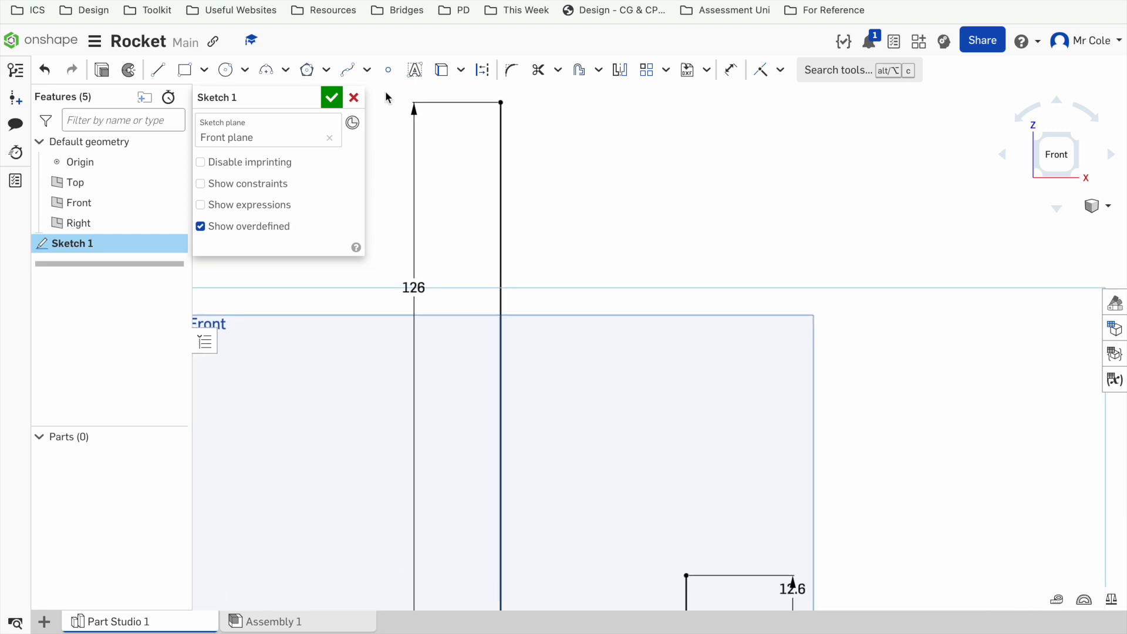
left_click(266, 69)
left_click(501, 102)
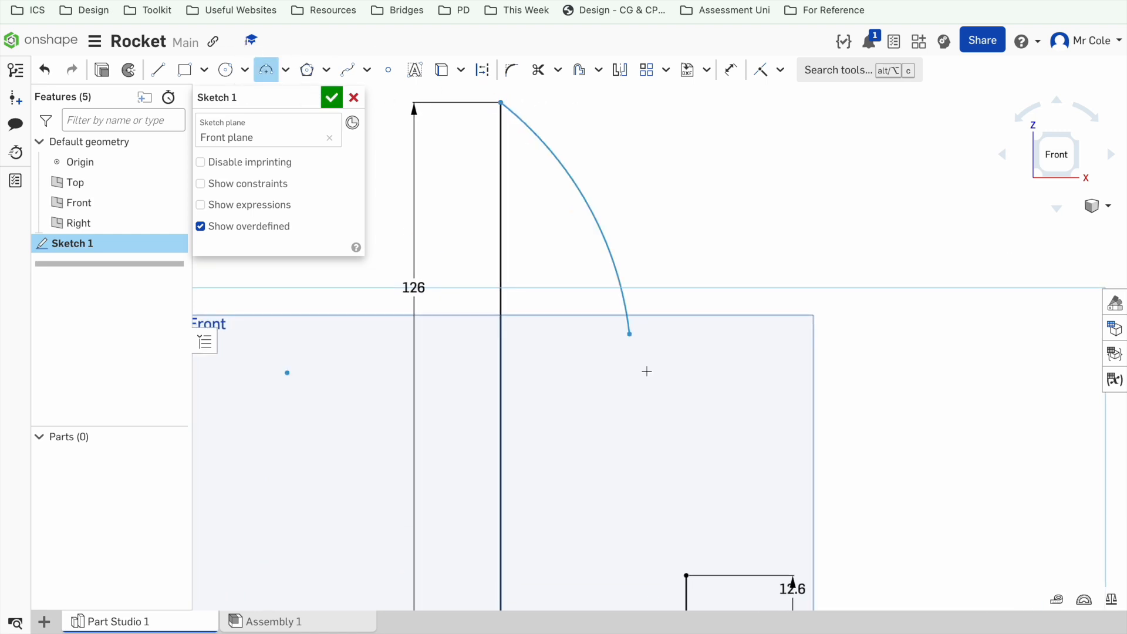
left_click(686, 575)
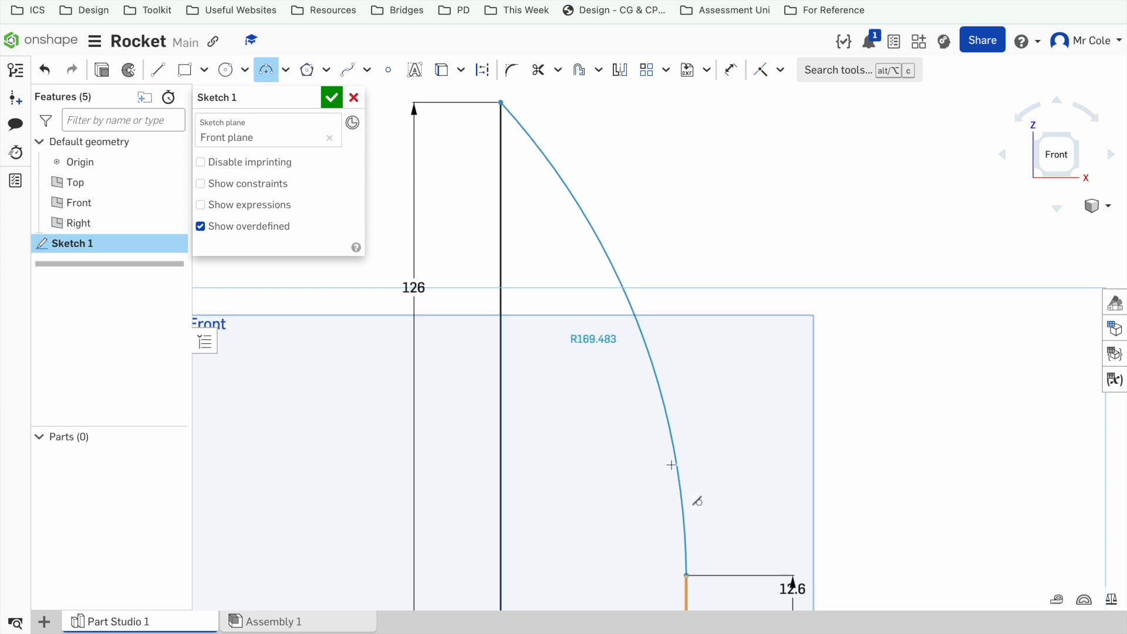
left_click(650, 355)
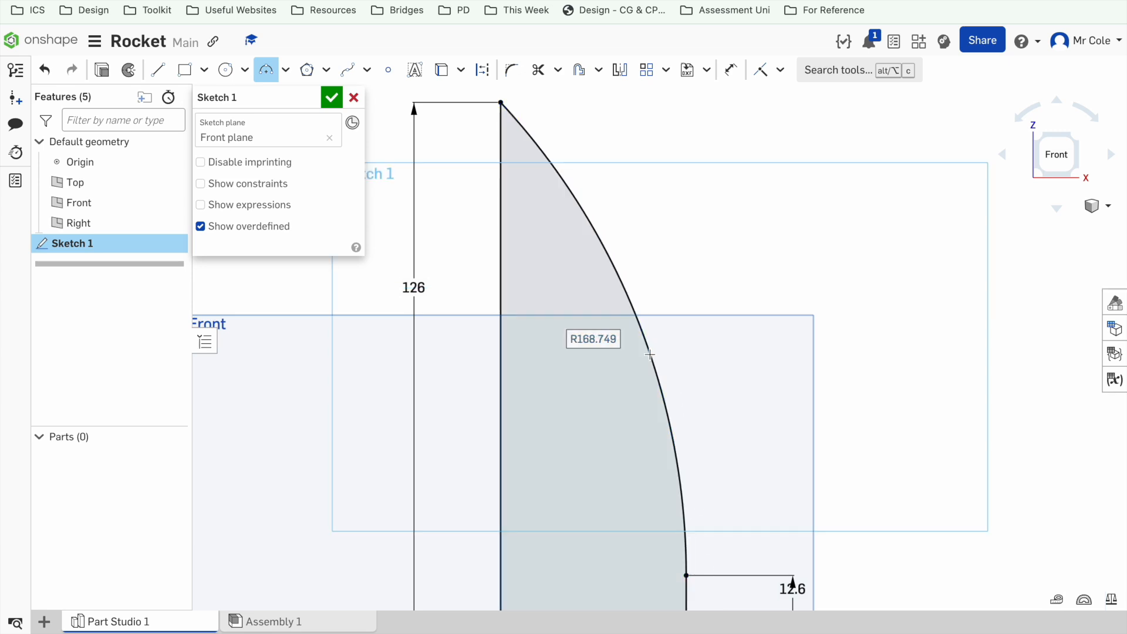
left_click(332, 99)
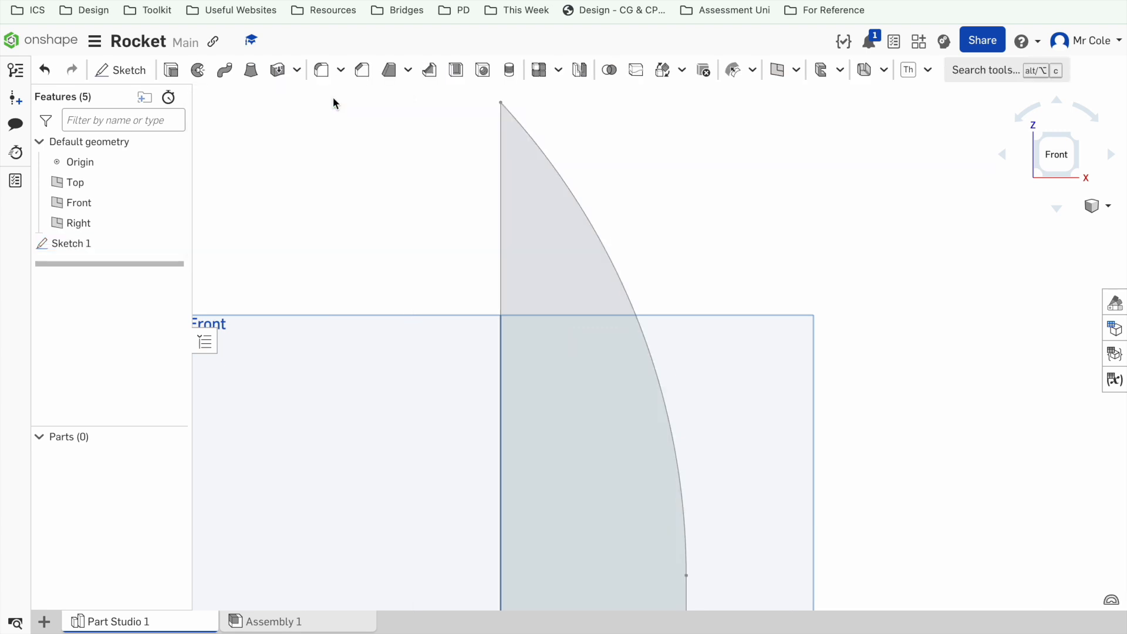
Revolve the closed profile fully around its 126 mm vertical edge as a new solid
scroll(566, 354, "down", 3)
scroll(566, 354, "up", 4)
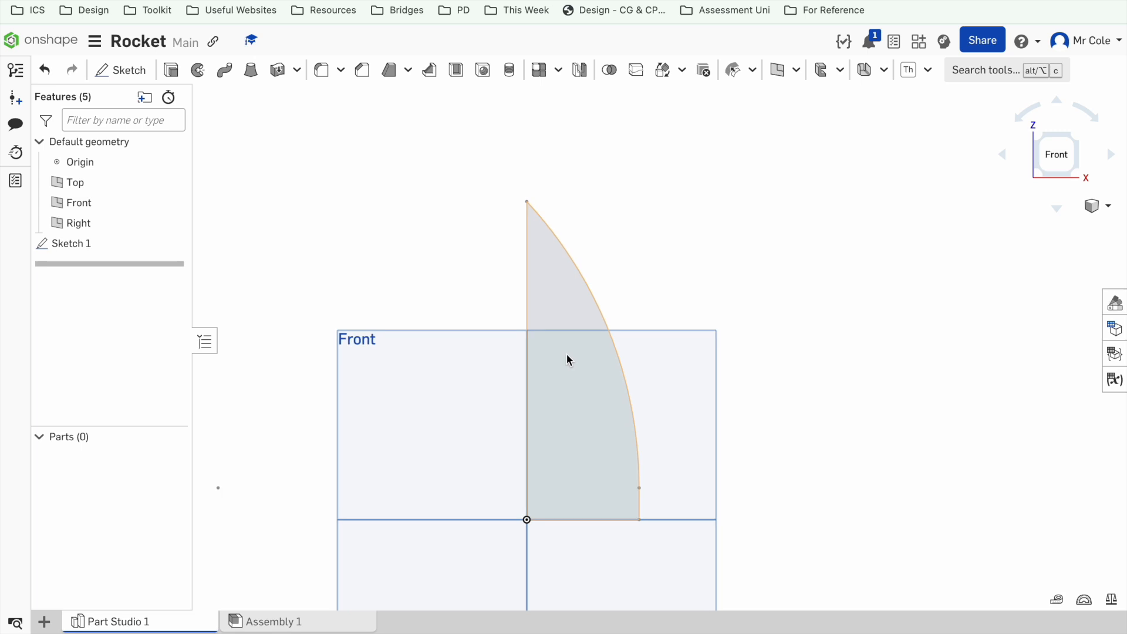
scroll(567, 360, "down", 1)
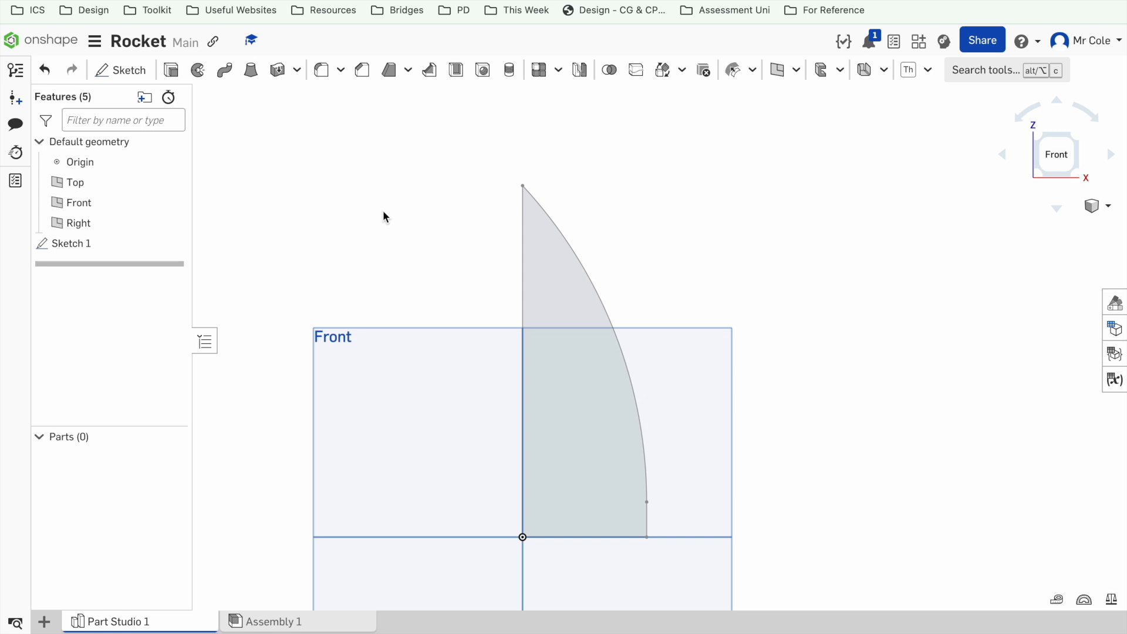
left_click(198, 72)
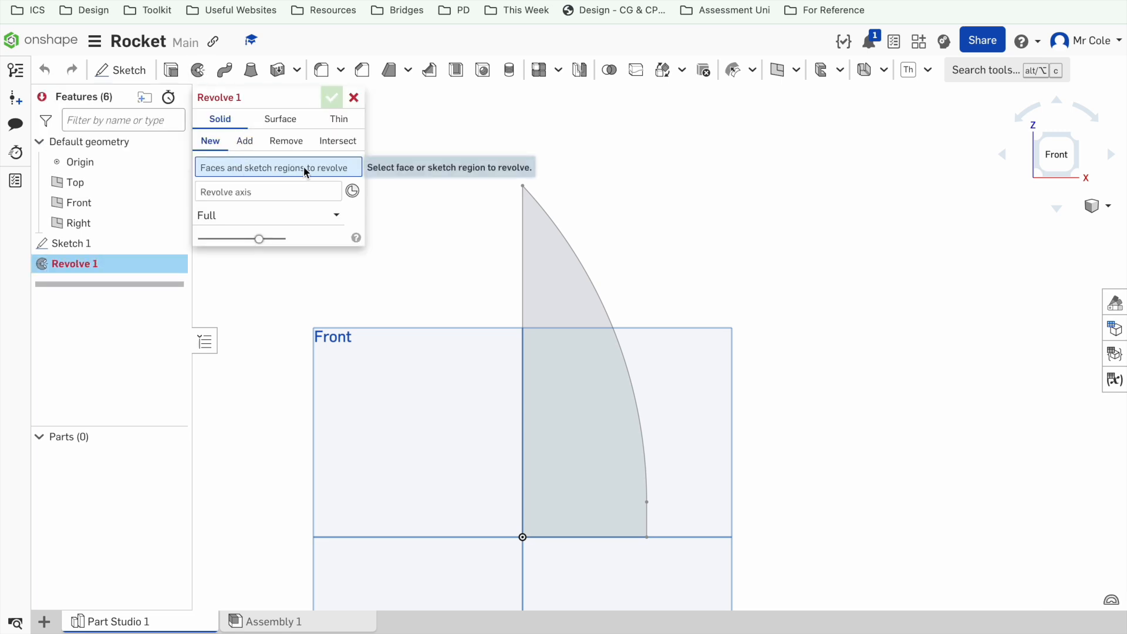
left_click(565, 295)
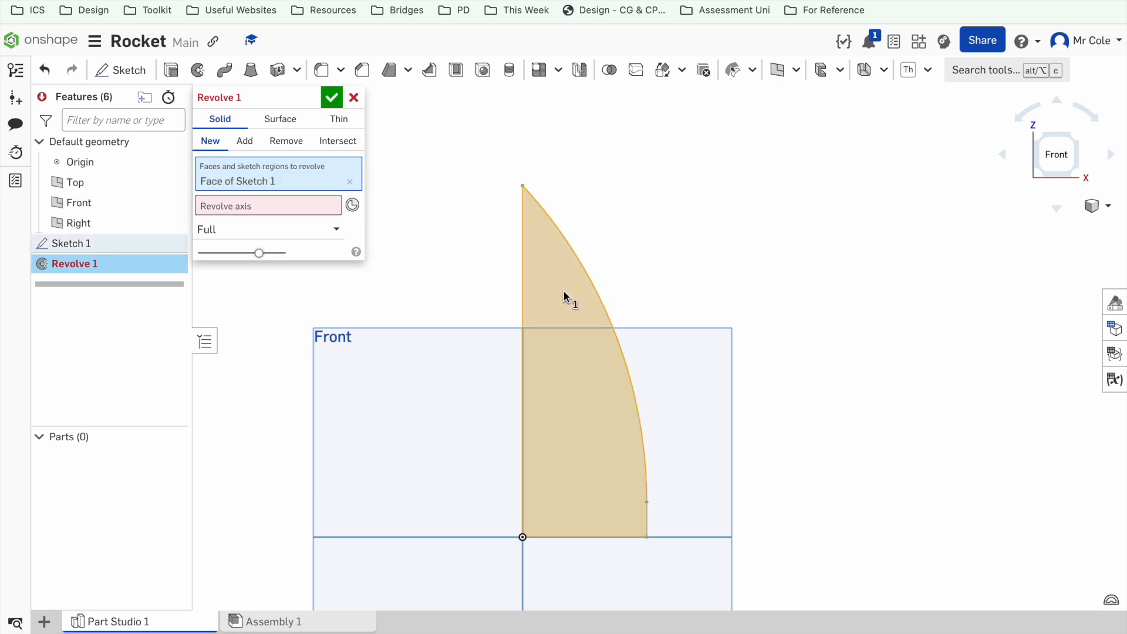
left_click(286, 207)
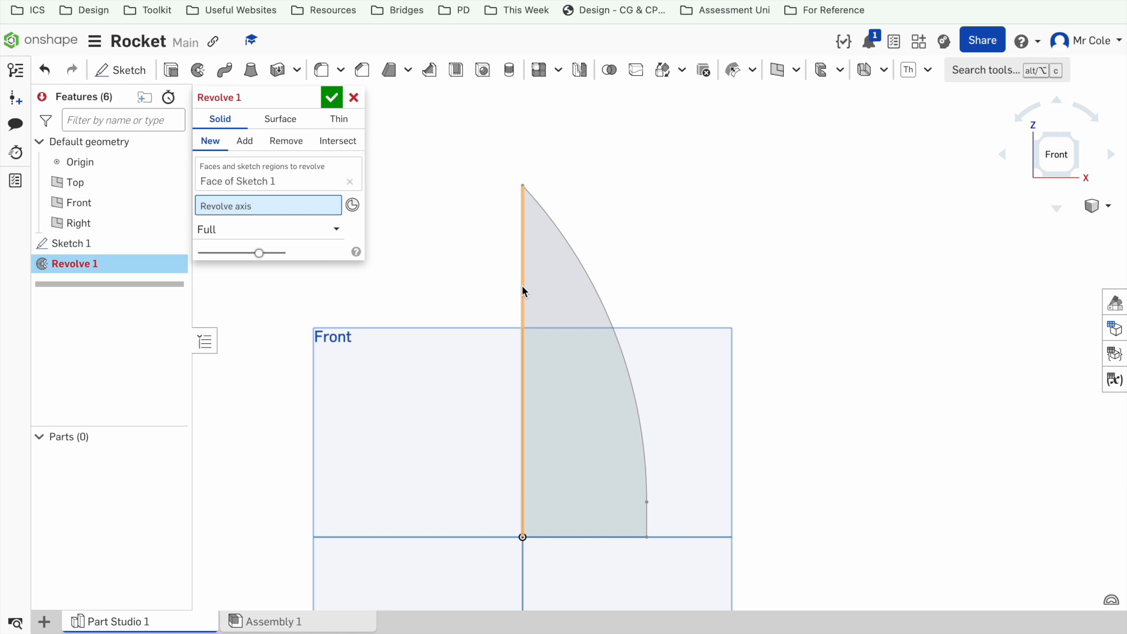
left_click(523, 353)
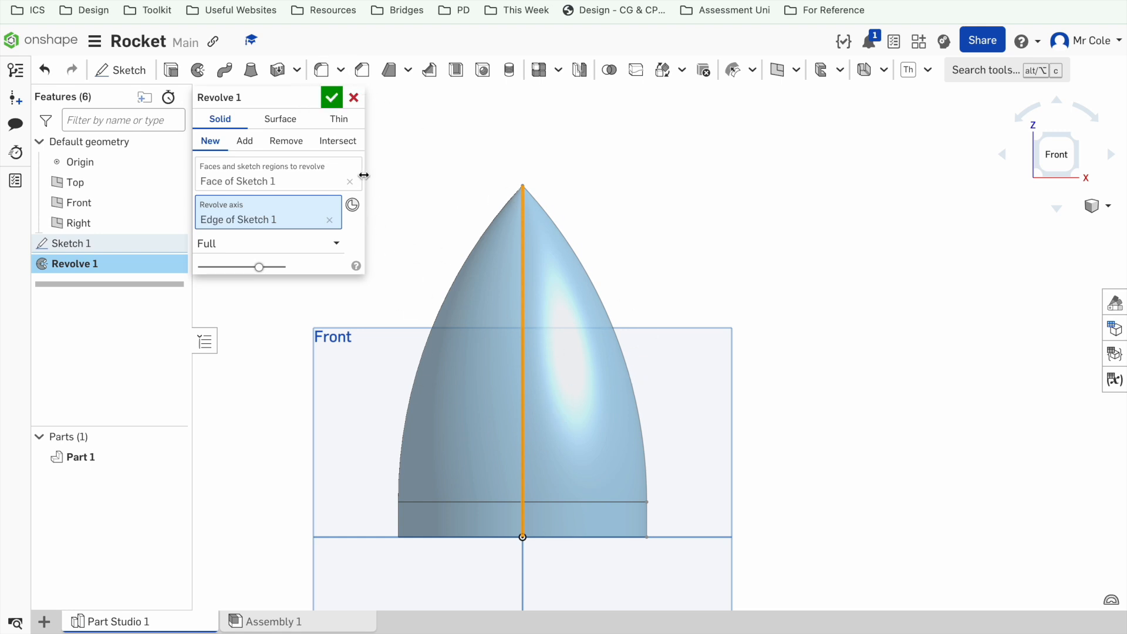
left_click(333, 101)
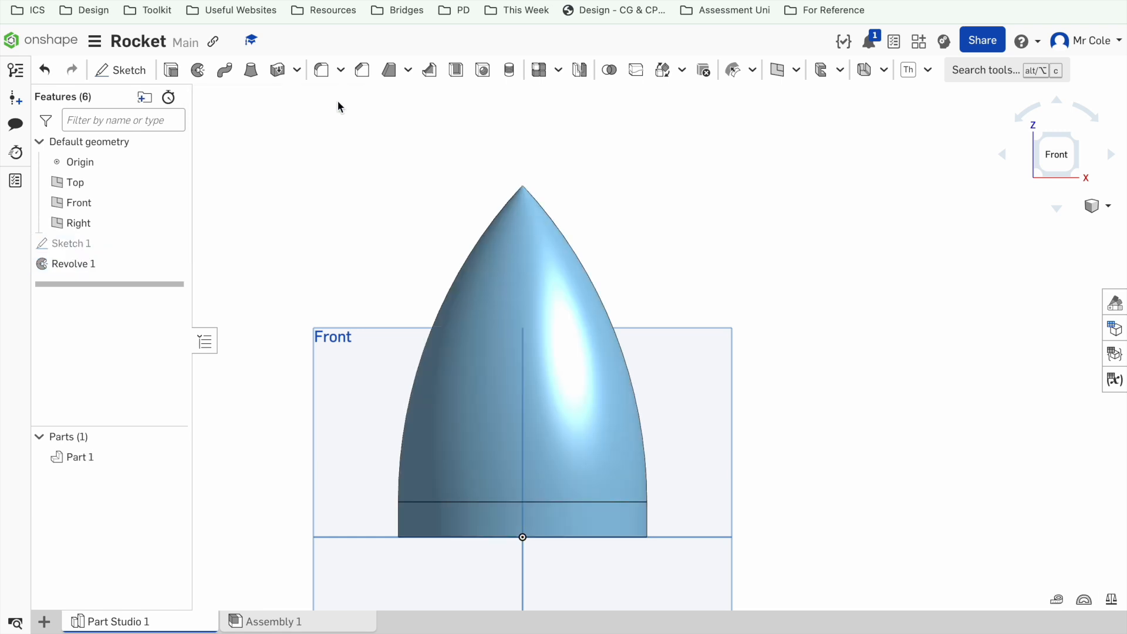
Examine the revolved nose cone from above, from both sides and from underneath, ending on its flat base
key("Down")
key("Down")
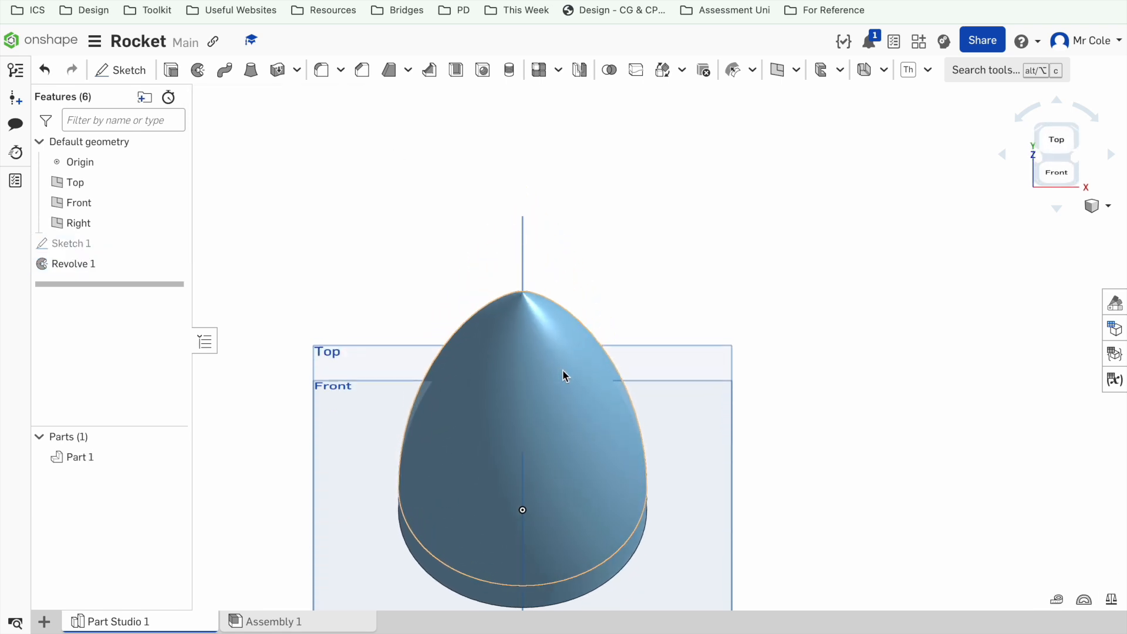
key("Up")
key("Up")
key("Up")
key("Up")
key("Up")
key("Up")
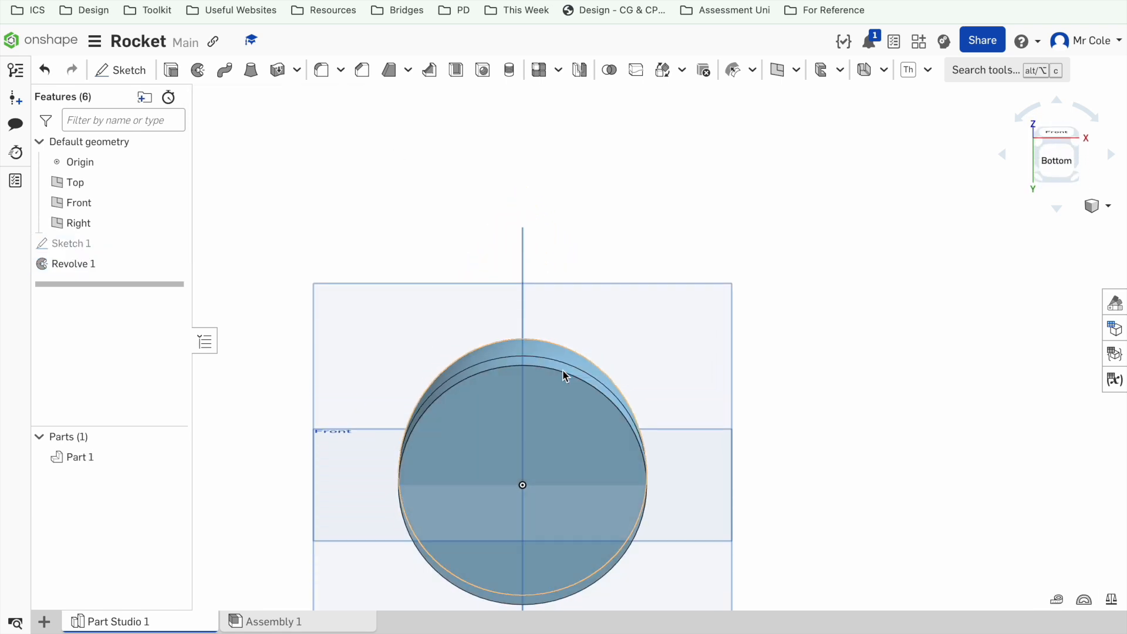
key("Left")
key("Left")
key("Left")
key("Left")
key("Left")
key("Left")
key("Left")
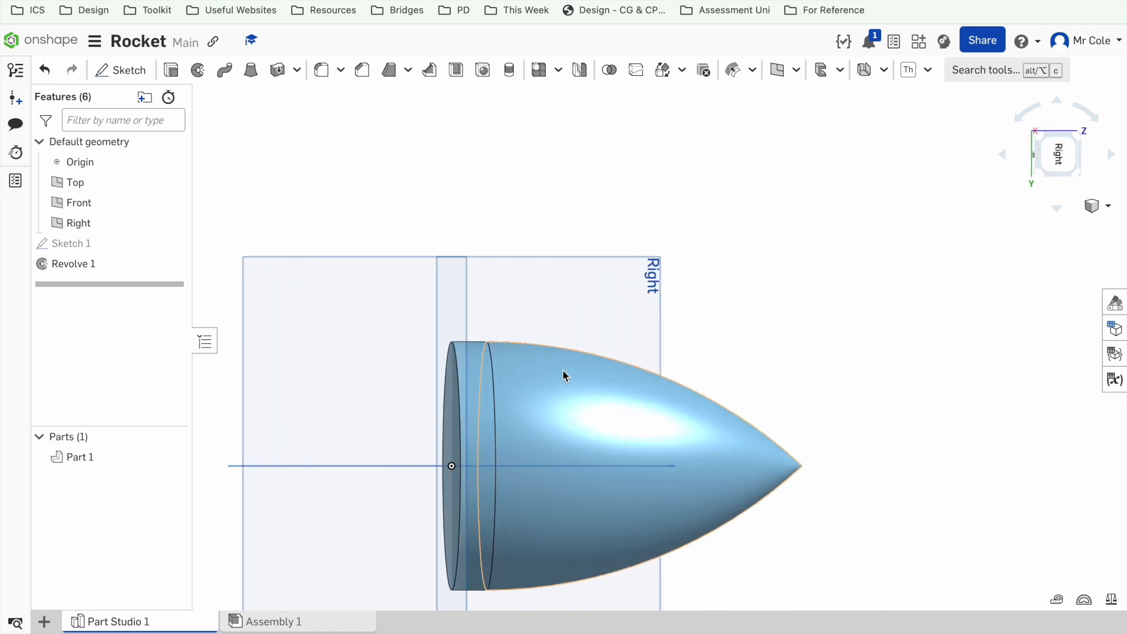
key("Right")
key("Right")
key("Right")
key("Right")
key("Right")
key("Right")
key("Right")
key("Right")
key("Right")
key("Right")
key("Right")
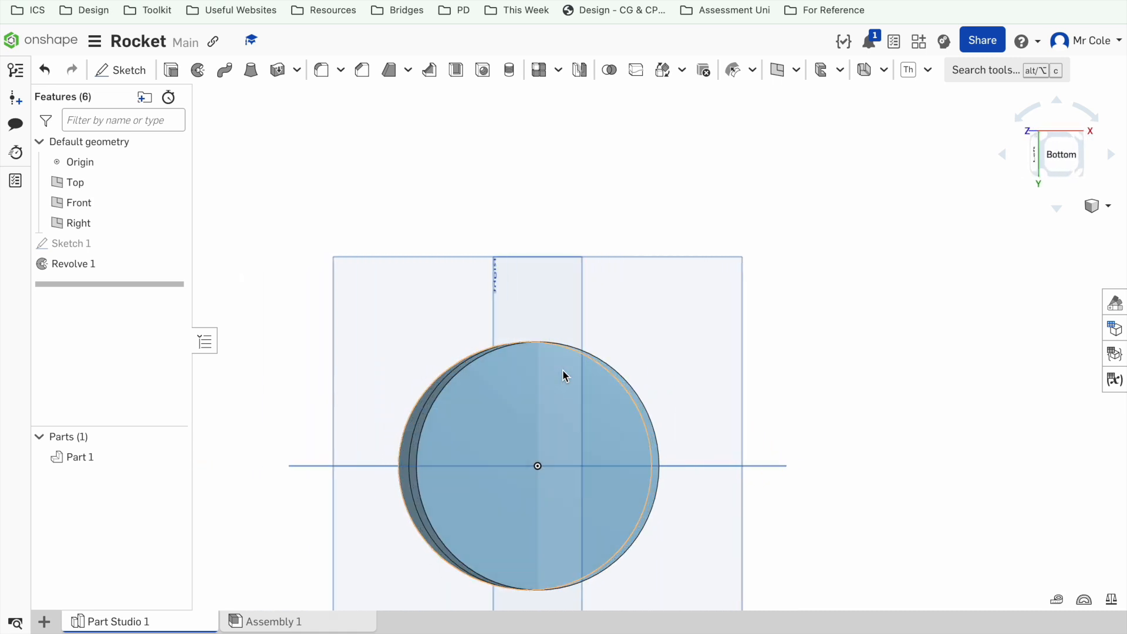
key("Left")
key("Left")
key("Left")
key("Left")
key("Left")
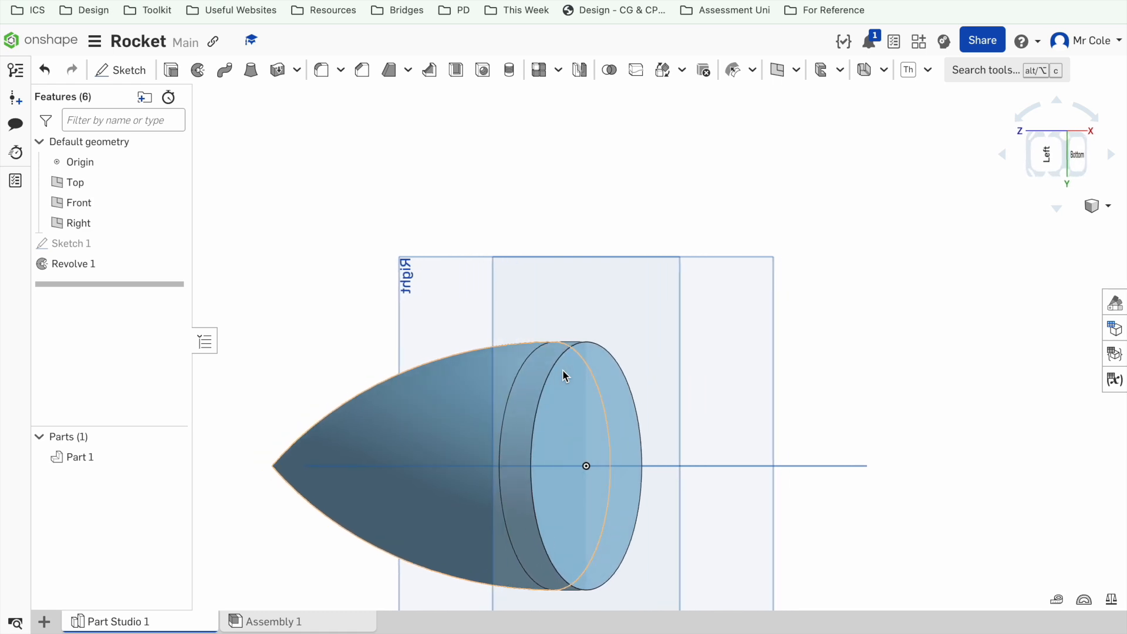
key("Up")
key("Up")
key("Up")
key("Up")
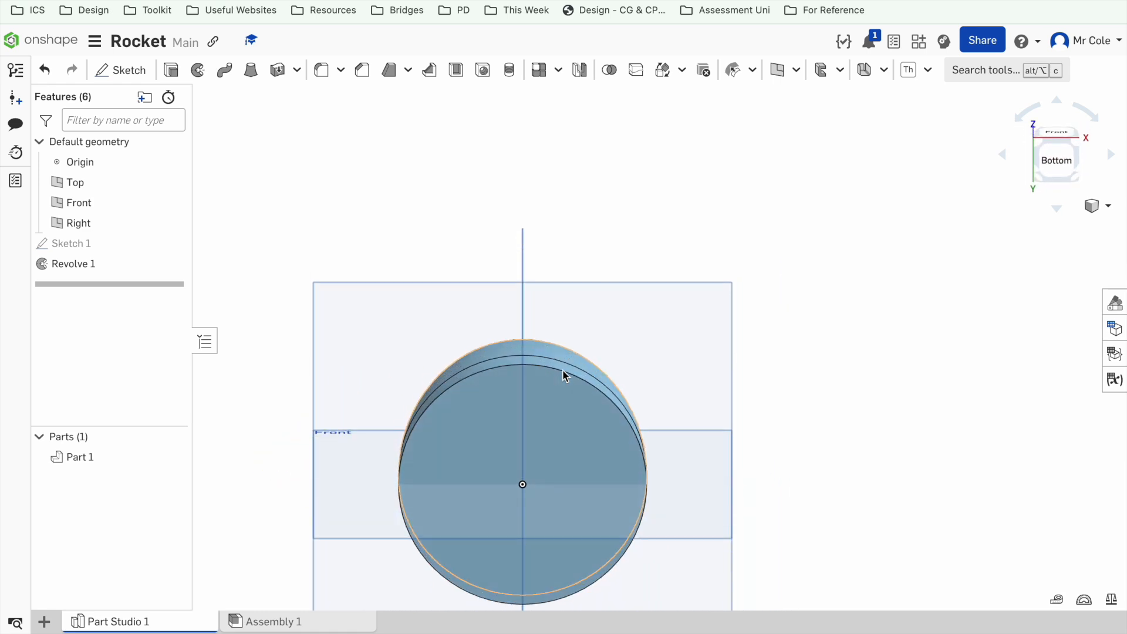
key("Down")
key("Down")
key("Down")
key("Up")
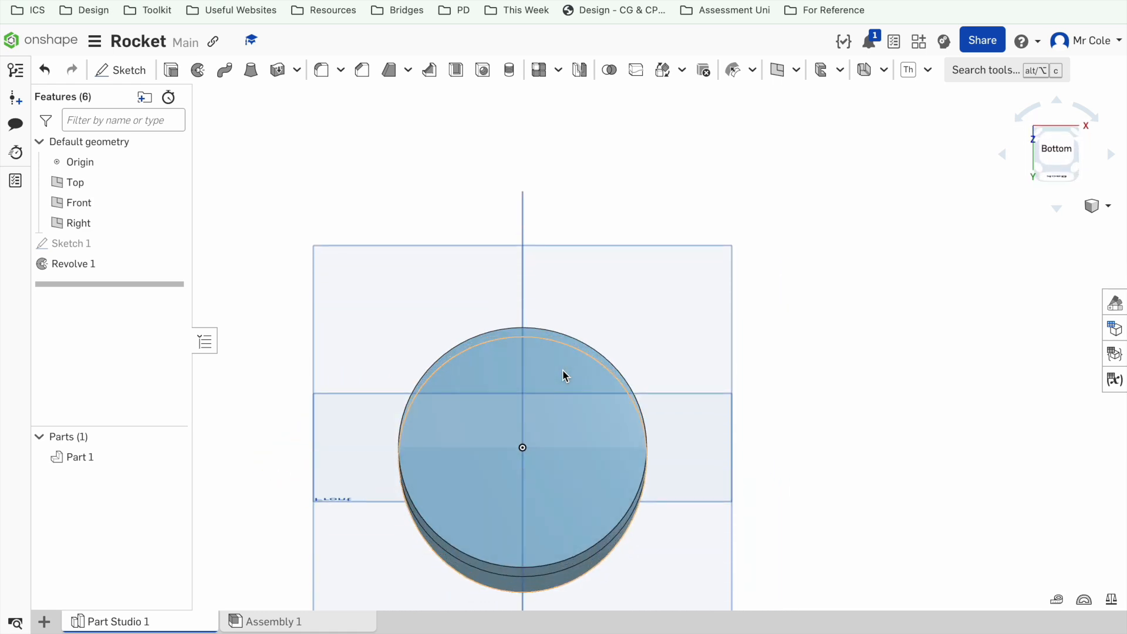
key("Down")
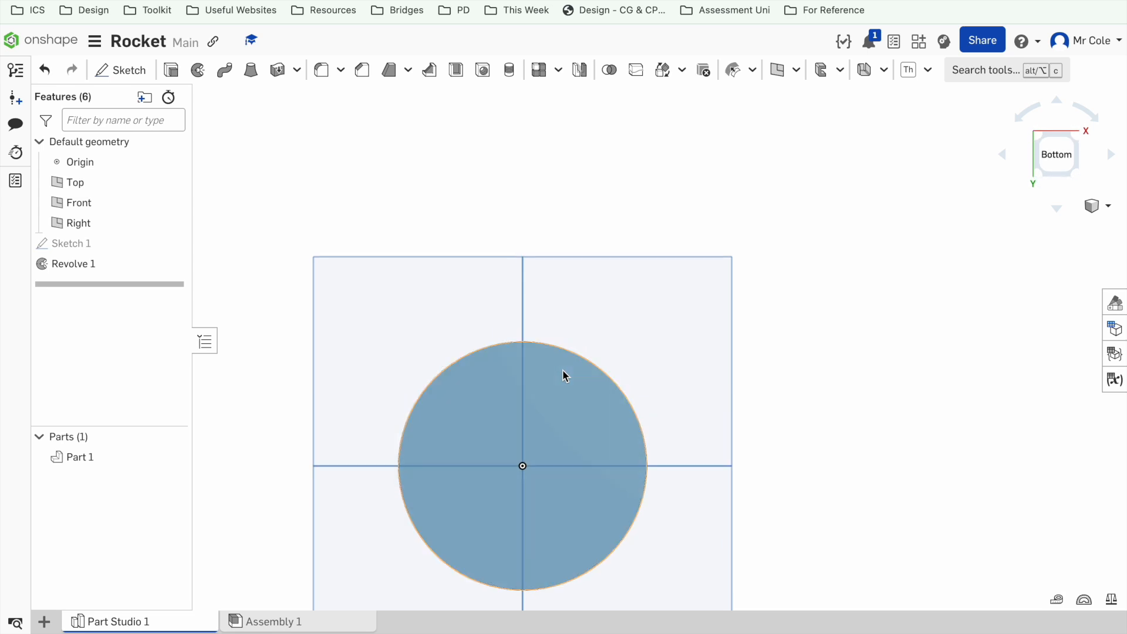
Shell the nose cone with a 2.5 mm wall thickness, removing its flat circular base face
left_click(1058, 160)
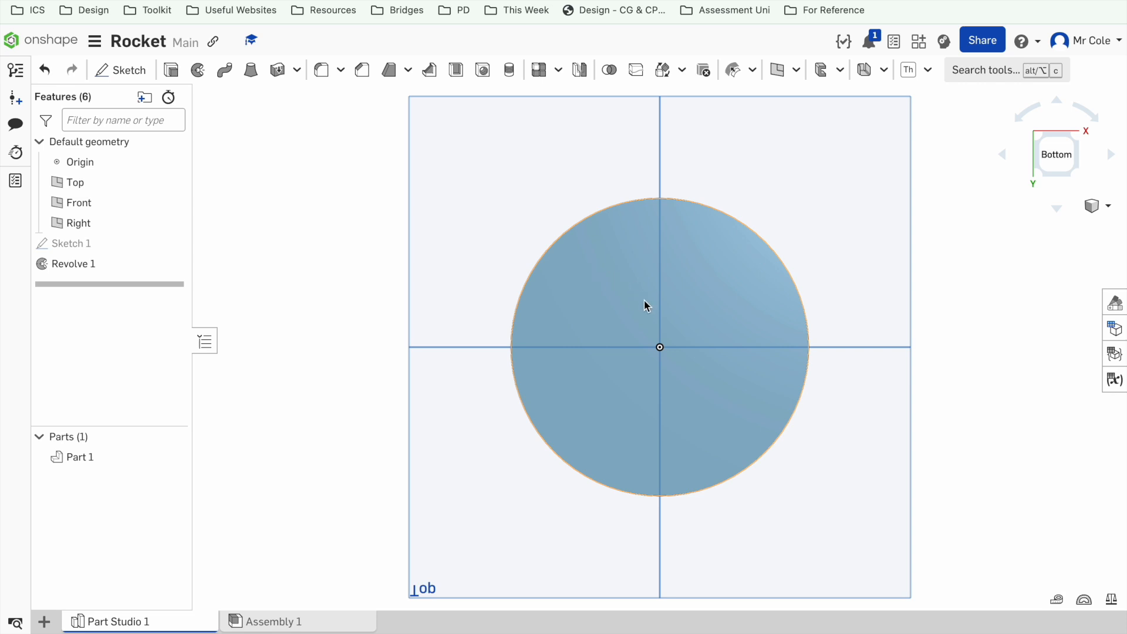
left_click(453, 74)
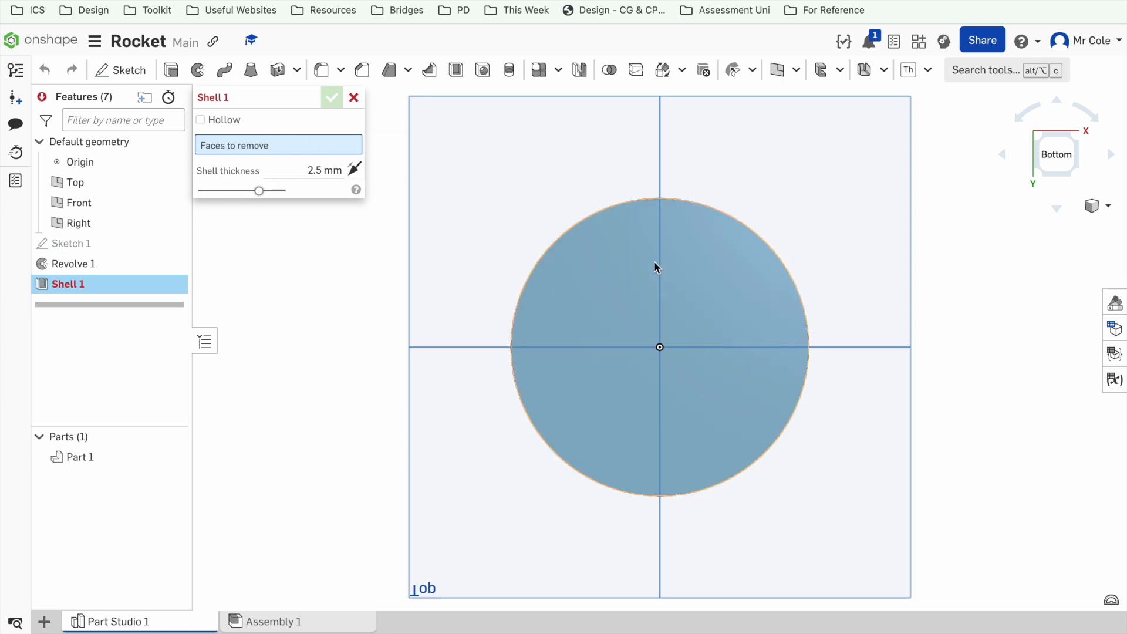
left_click(639, 292)
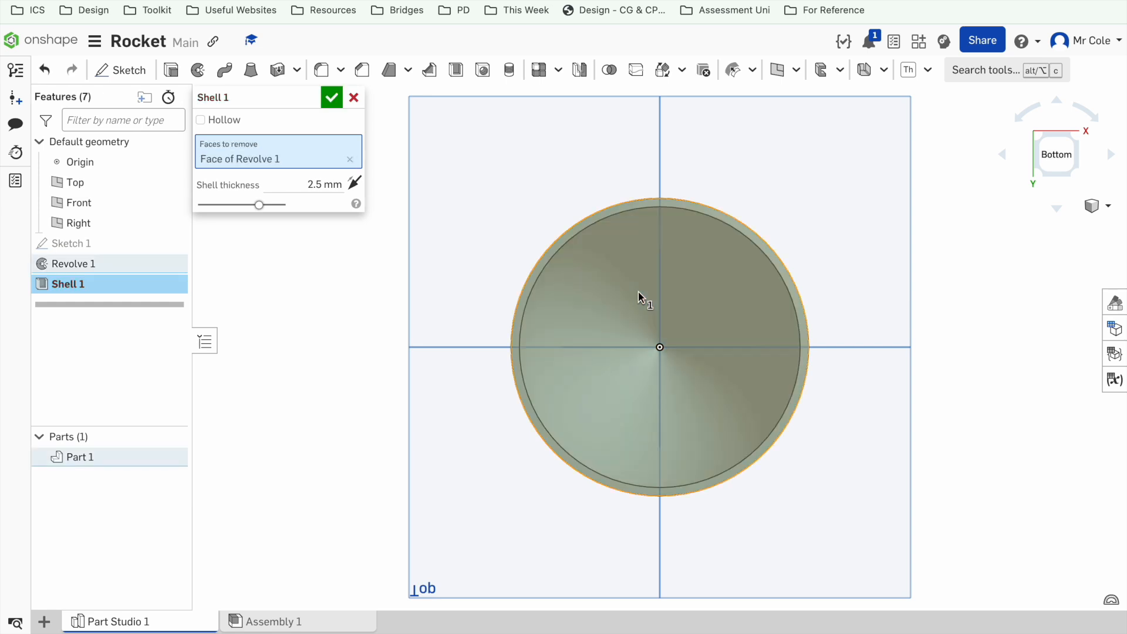
left_click(320, 185)
left_click(321, 184)
key("BackSpace")
key("BackSpace")
type(".5")
key("Return")
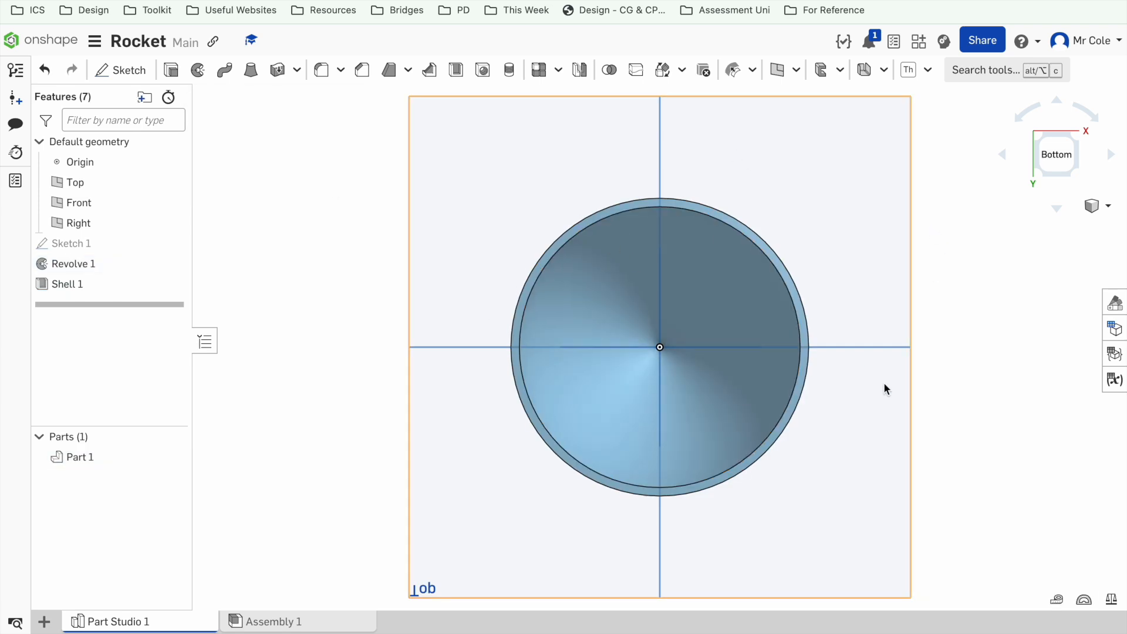
Inspect the shelled nose cone's hollow interior and outer surface, with the whole part fitted in view
key("Up")
key("Up")
key("Up")
key("Up")
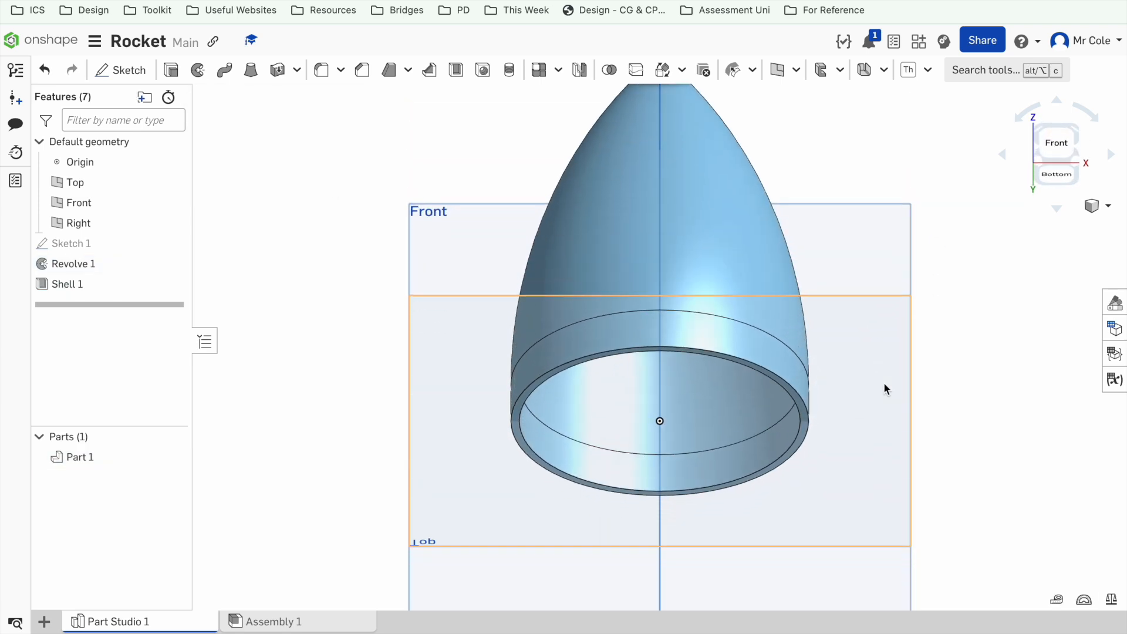
key("Down")
key("Down")
key("Down")
key("Down")
key("Up")
key("Up")
key("Up")
key("Up")
key("f")
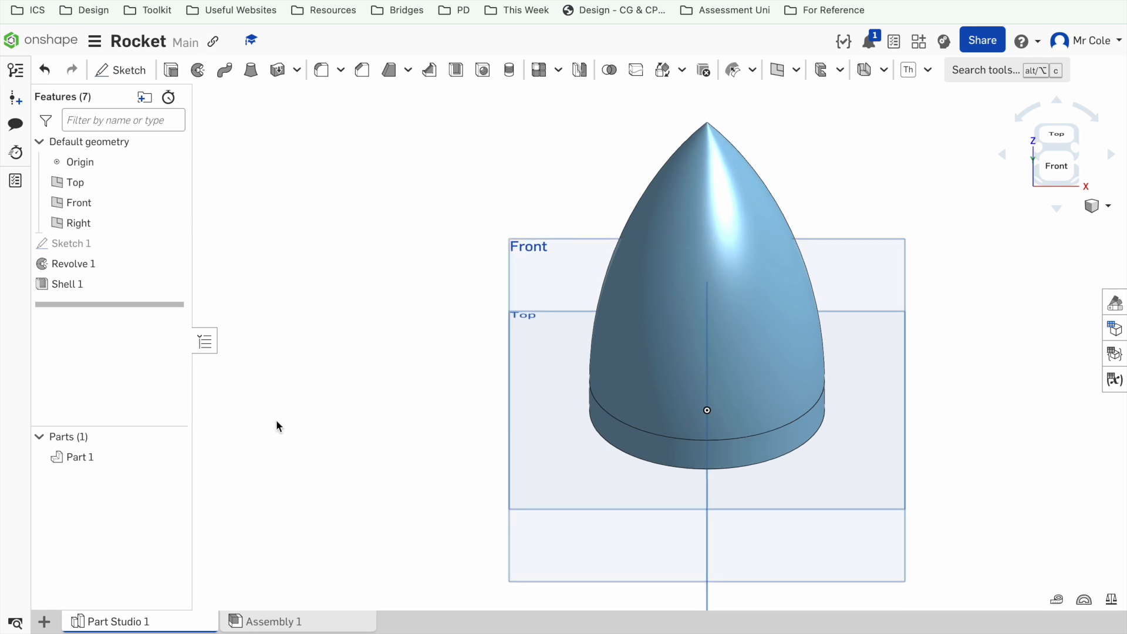
right_click(83, 459)
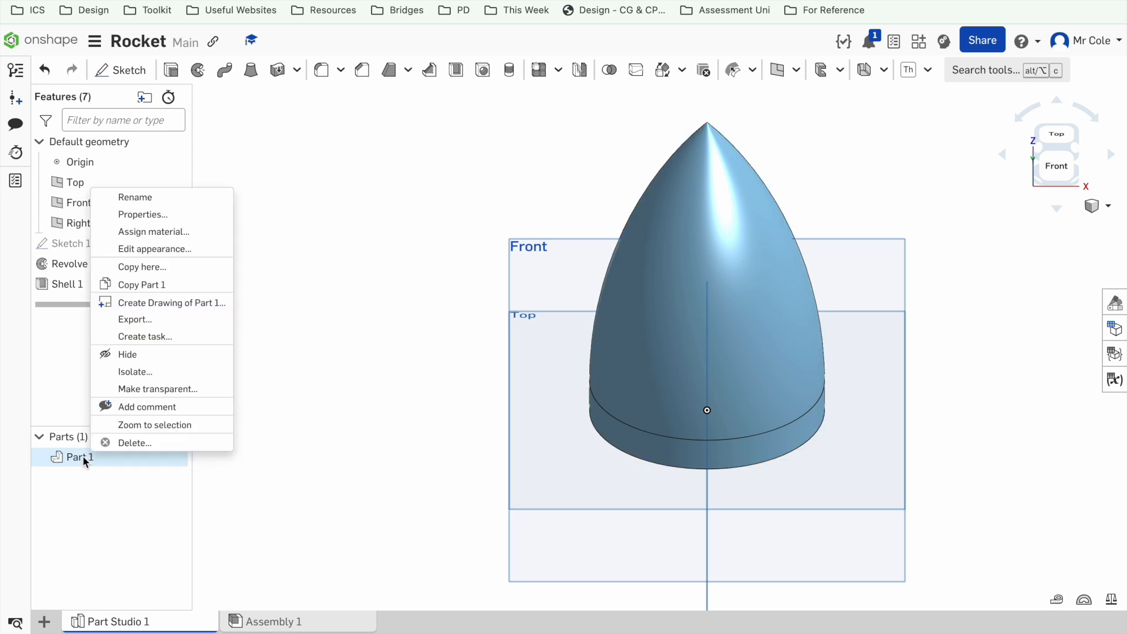
left_click(178, 246)
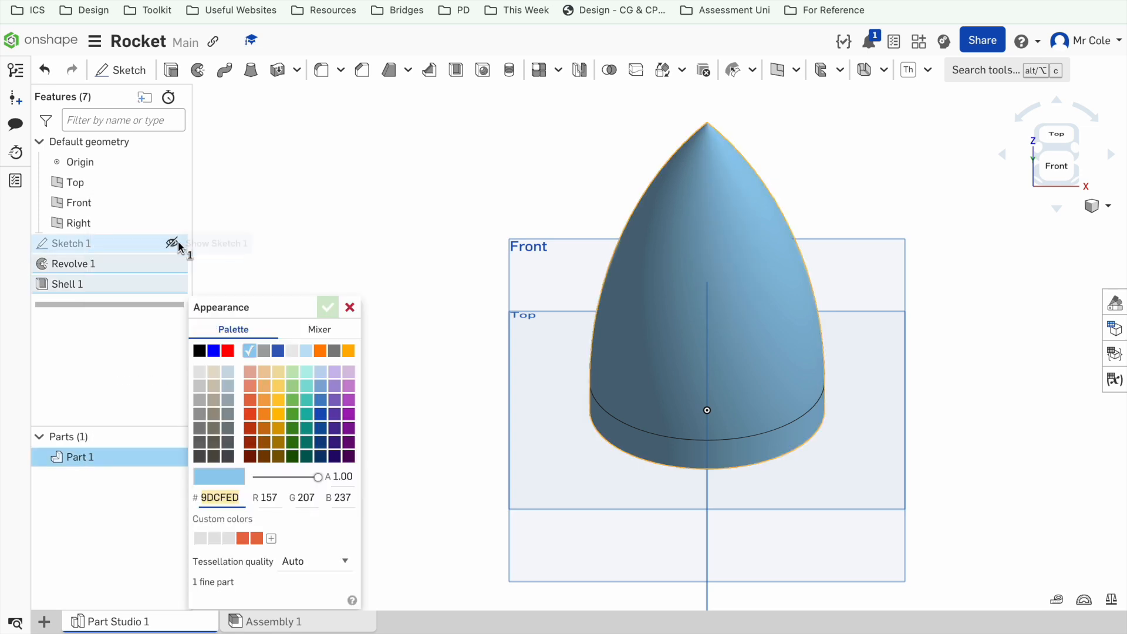
left_click(349, 428)
left_click(348, 414)
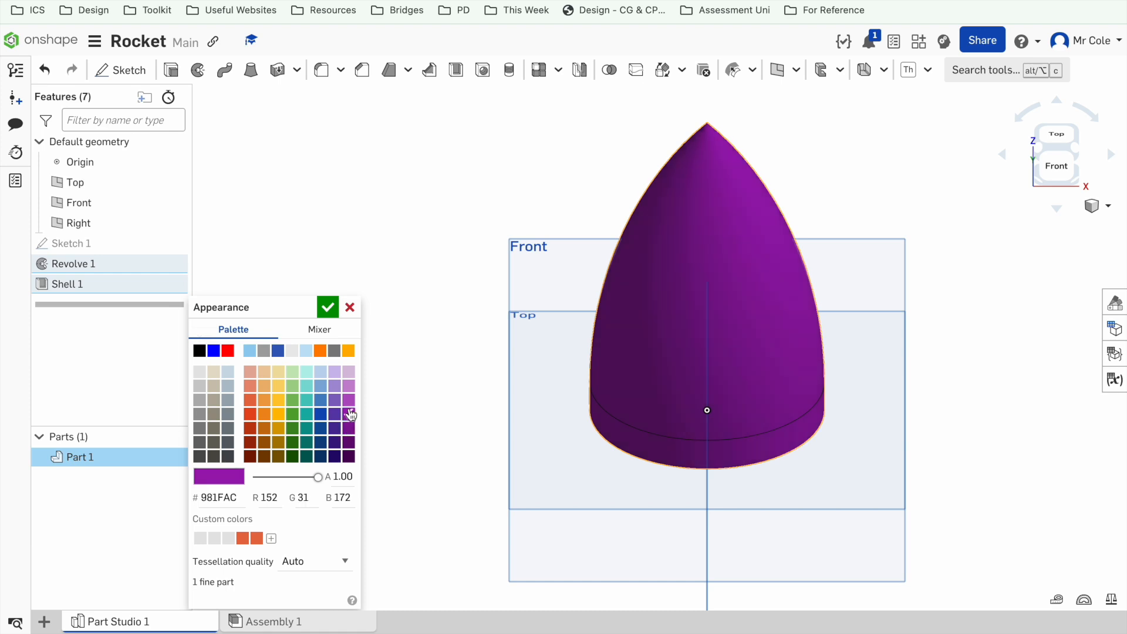
left_click(350, 307)
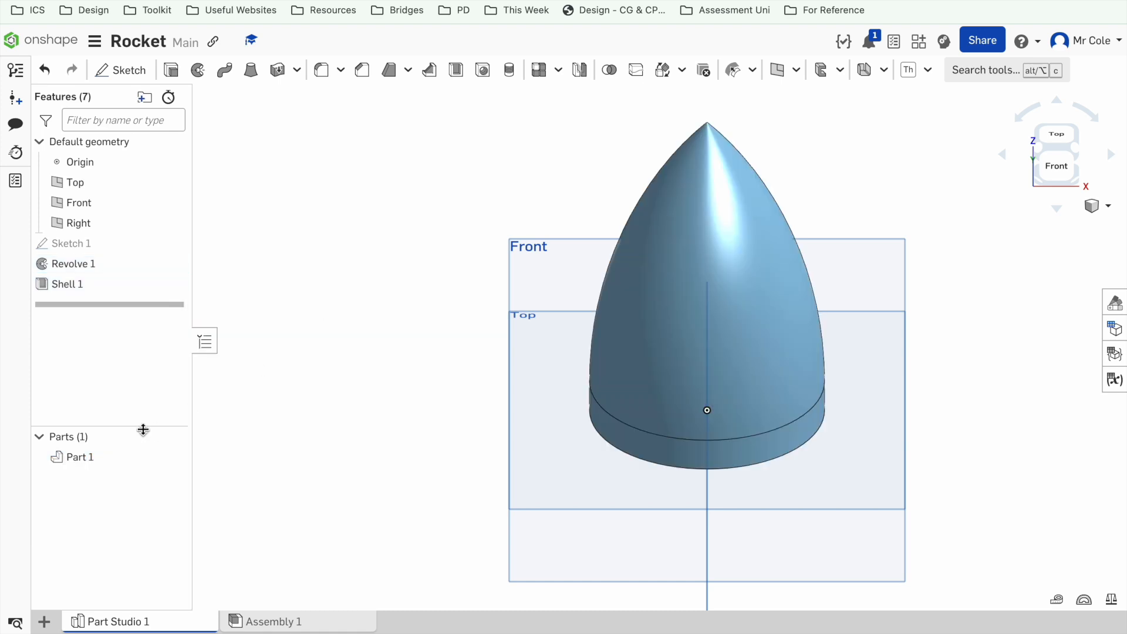
Change the nose cone part's appearance to teal, colour 18948B
right_click(83, 457)
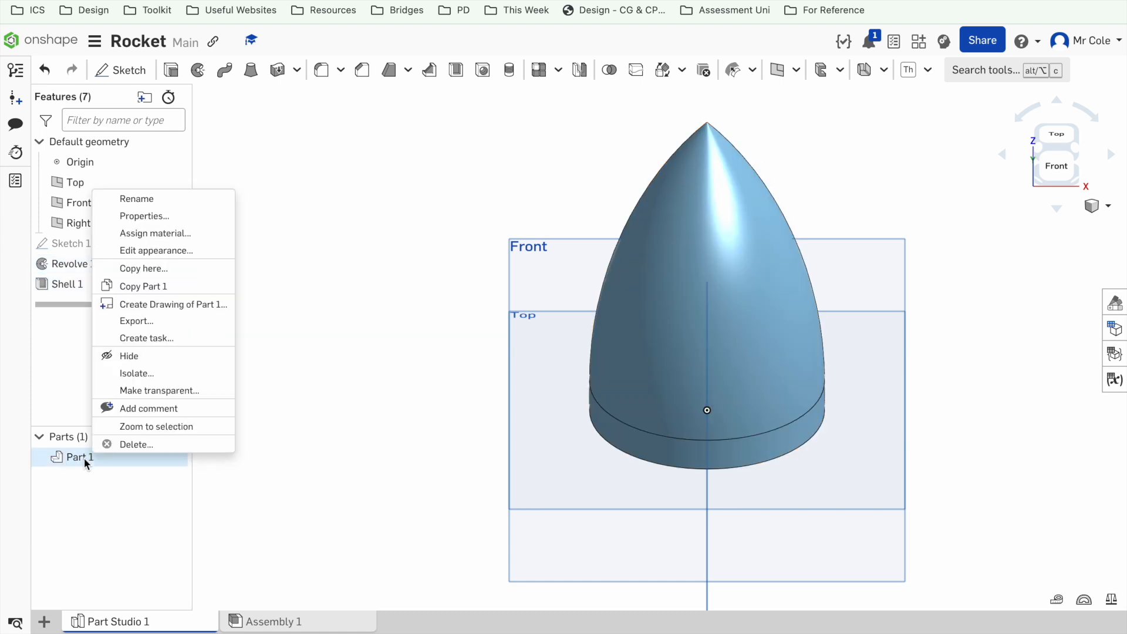
left_click(156, 252)
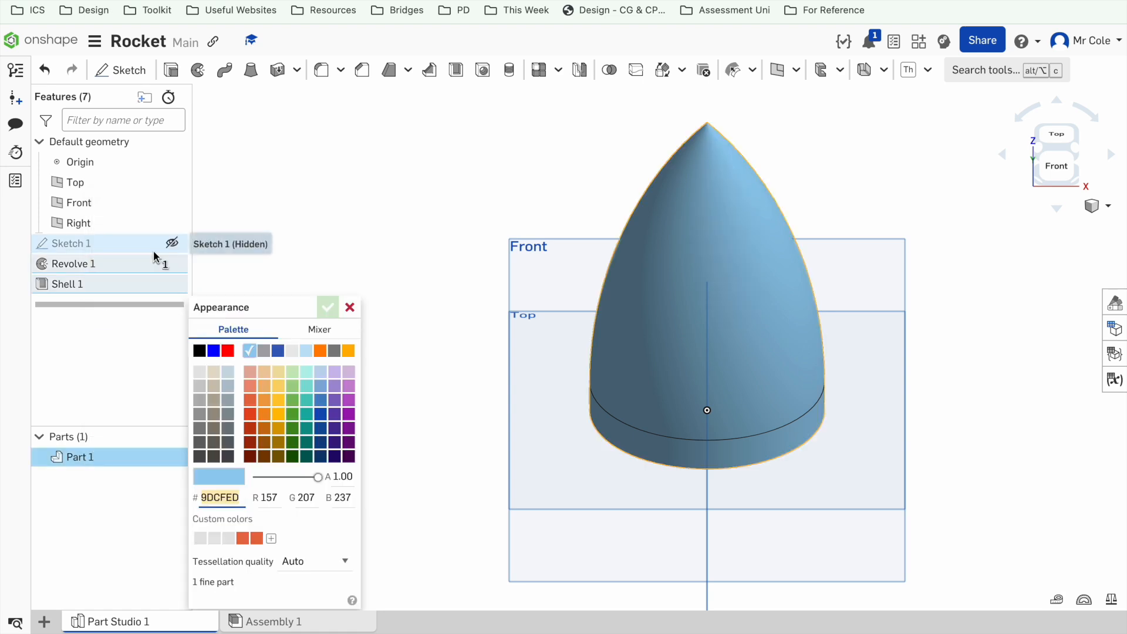
left_click(260, 426)
left_click(294, 416)
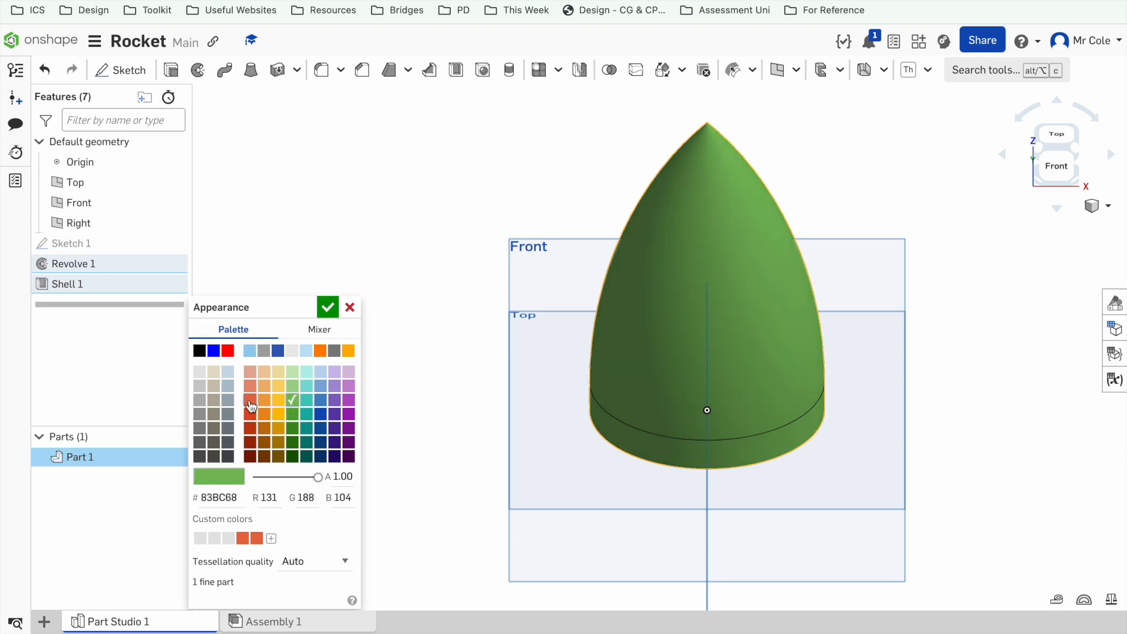
left_click(228, 351)
left_click(264, 428)
left_click(311, 432)
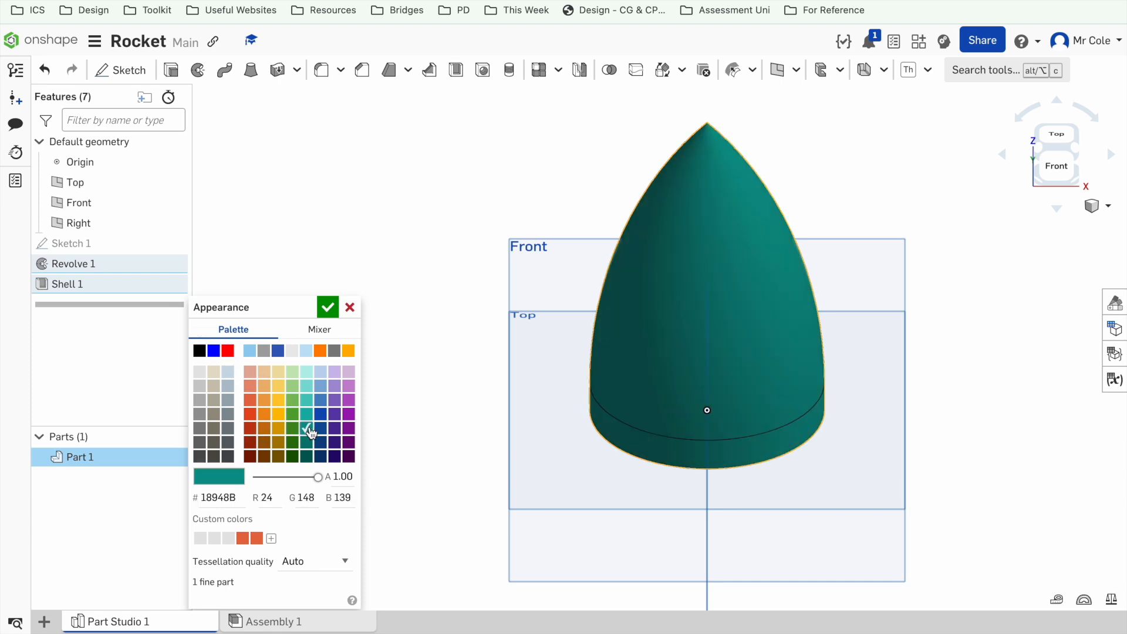
left_click(327, 310)
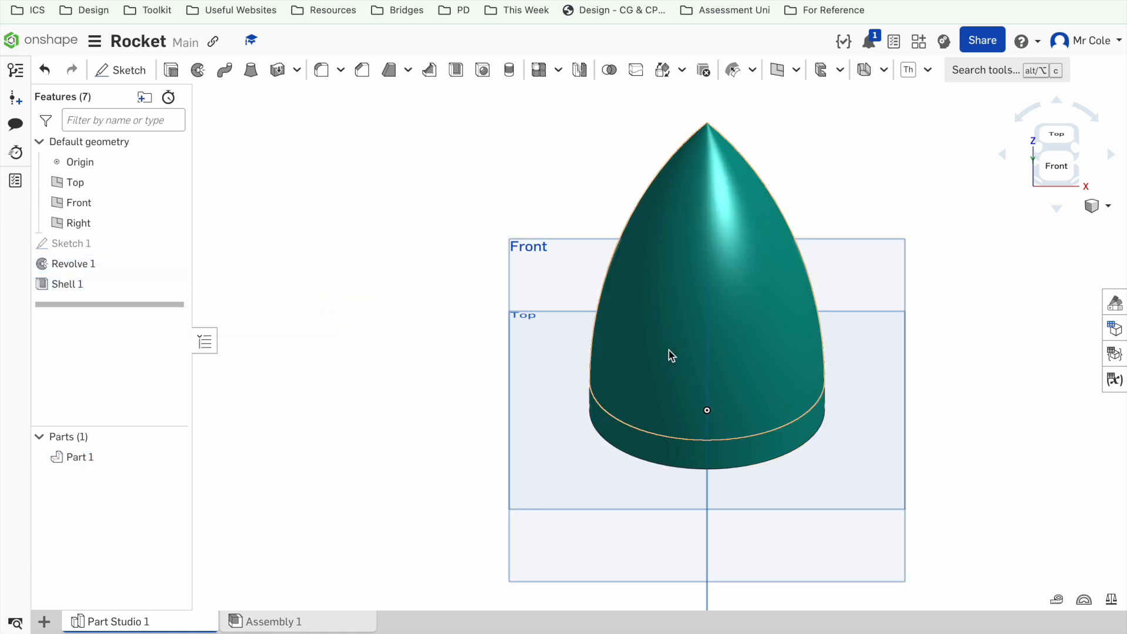
Examine the teal nose cone's outside and hollow inside from the front, below and above
key("Down")
key("Down")
key("Down")
key("Down")
key("Down")
key("Down")
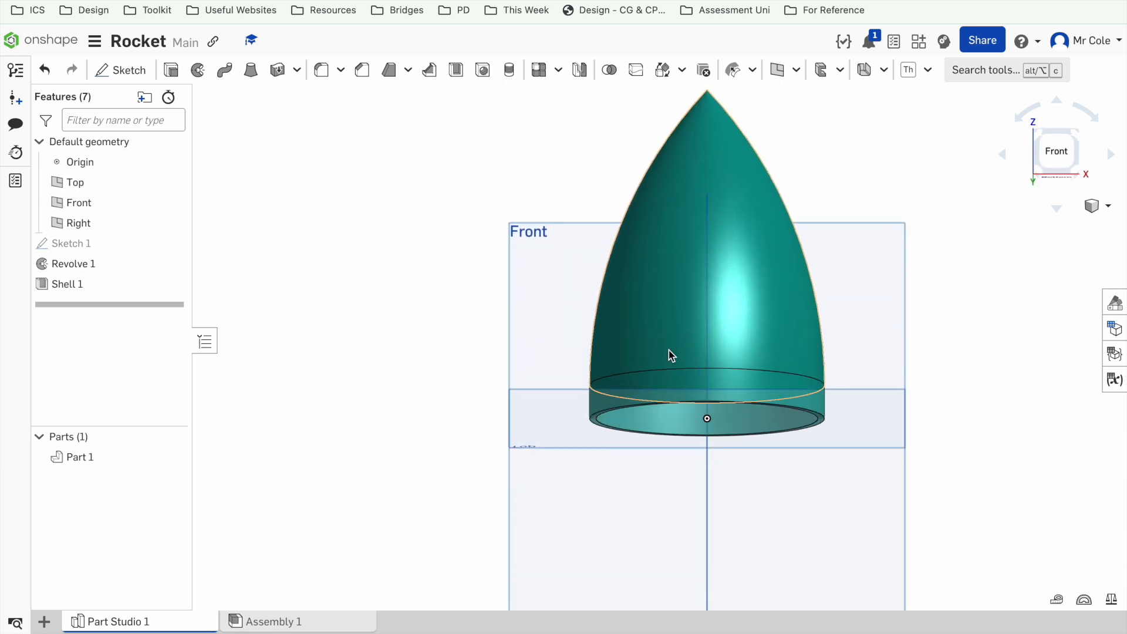
key("Up")
key("Up")
key("Up")
key("Up")
key("Up")
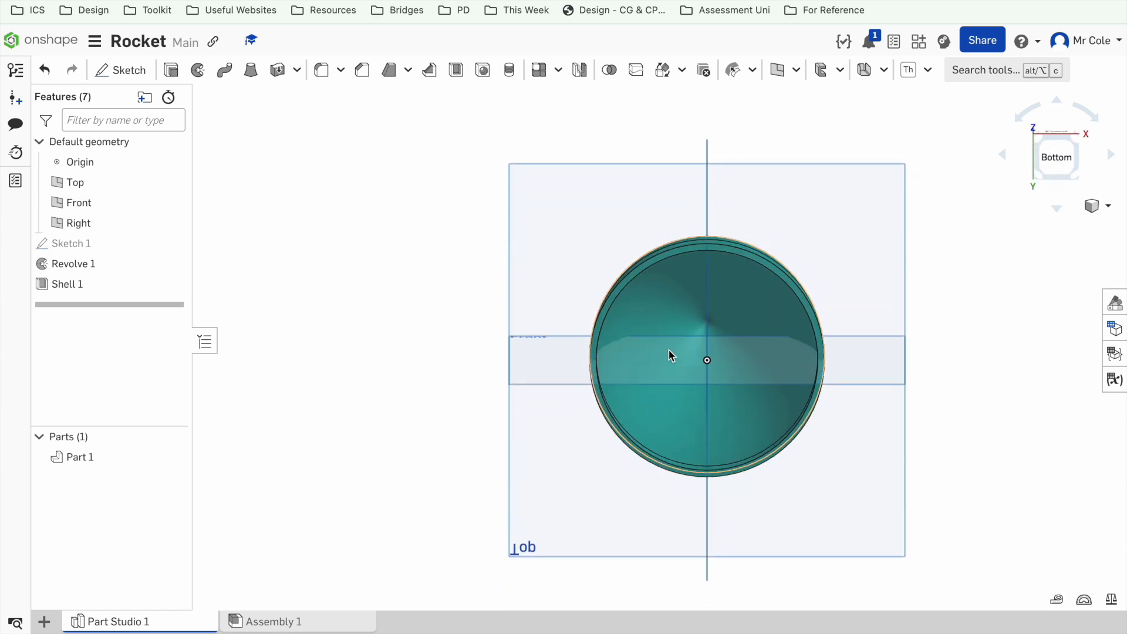
key("Up")
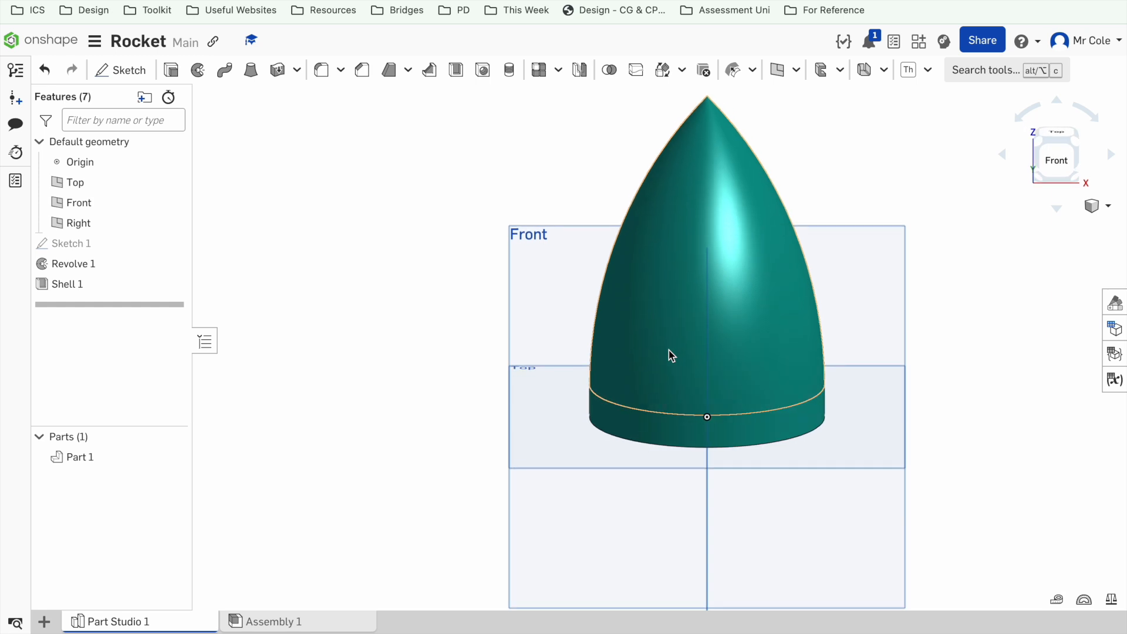
key("Up")
key("Up")
key("Up")
key("Up")
key("Up")
key("Down")
key("Down")
key("Down")
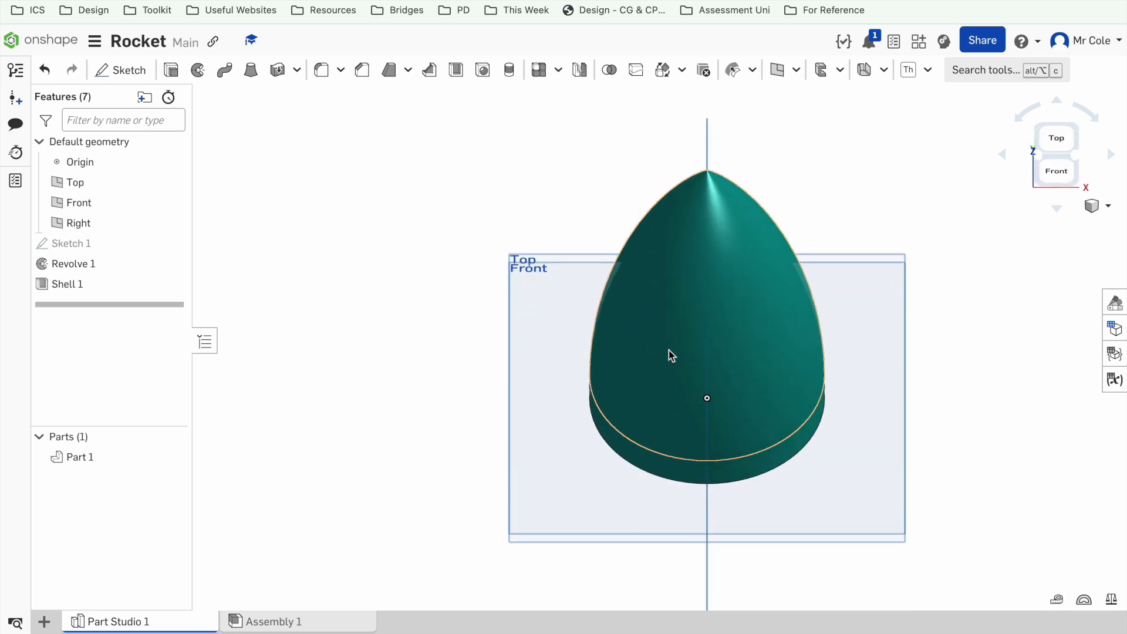
key("Down")
key("Down")
scroll(668, 350, "down", 2)
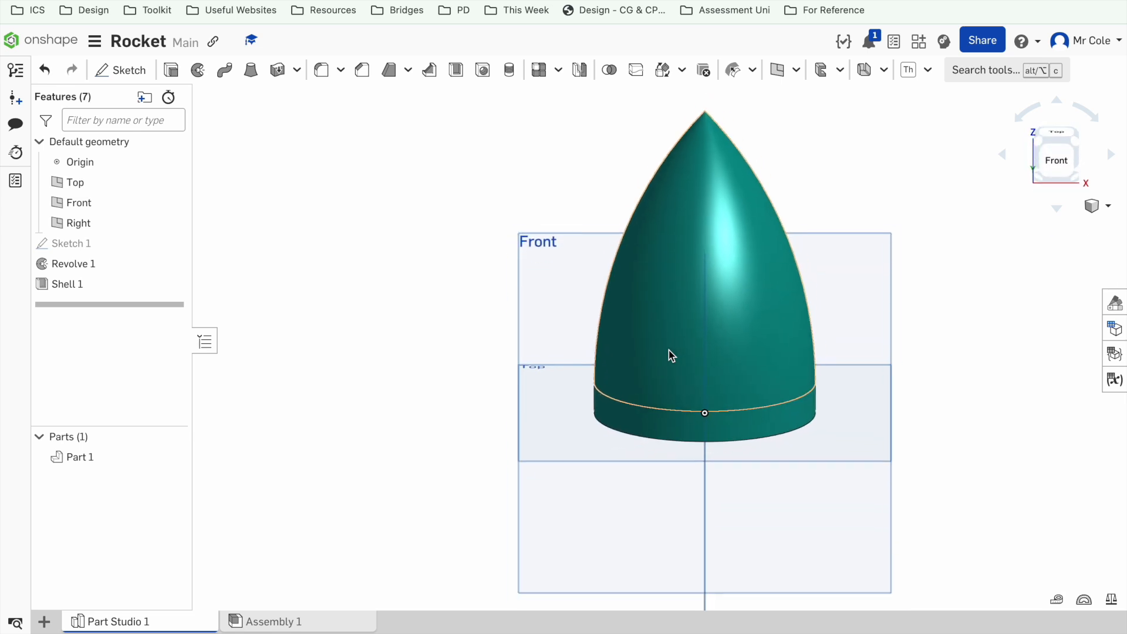
key("Up")
key("Down")
key("Down")
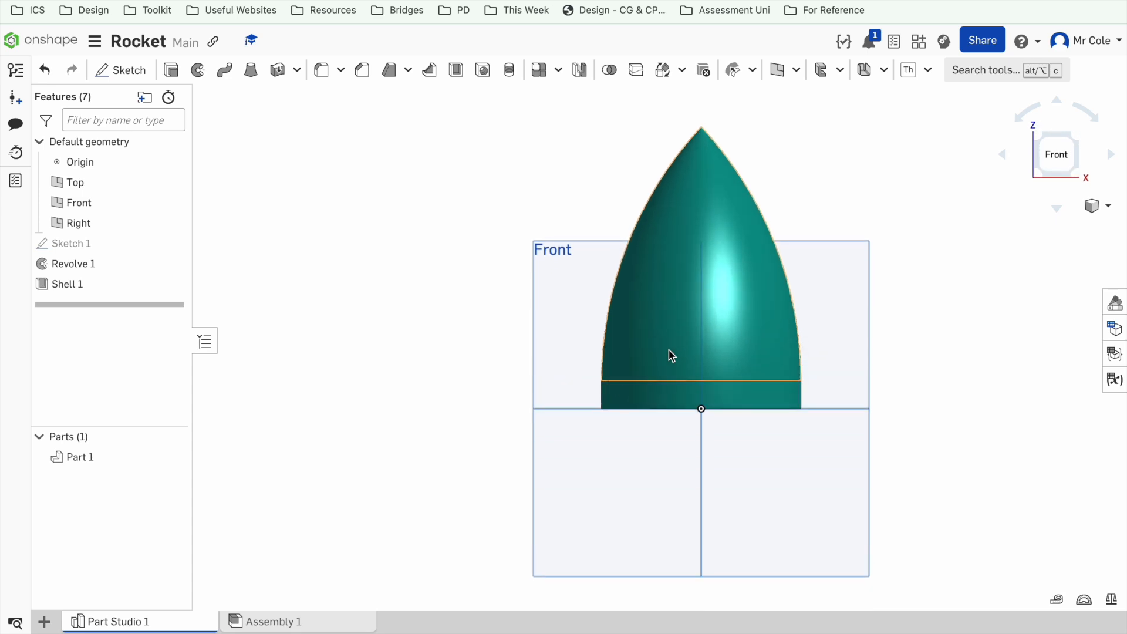
key("Up")
key("Up")
key("Down")
key("Up")
key("Up")
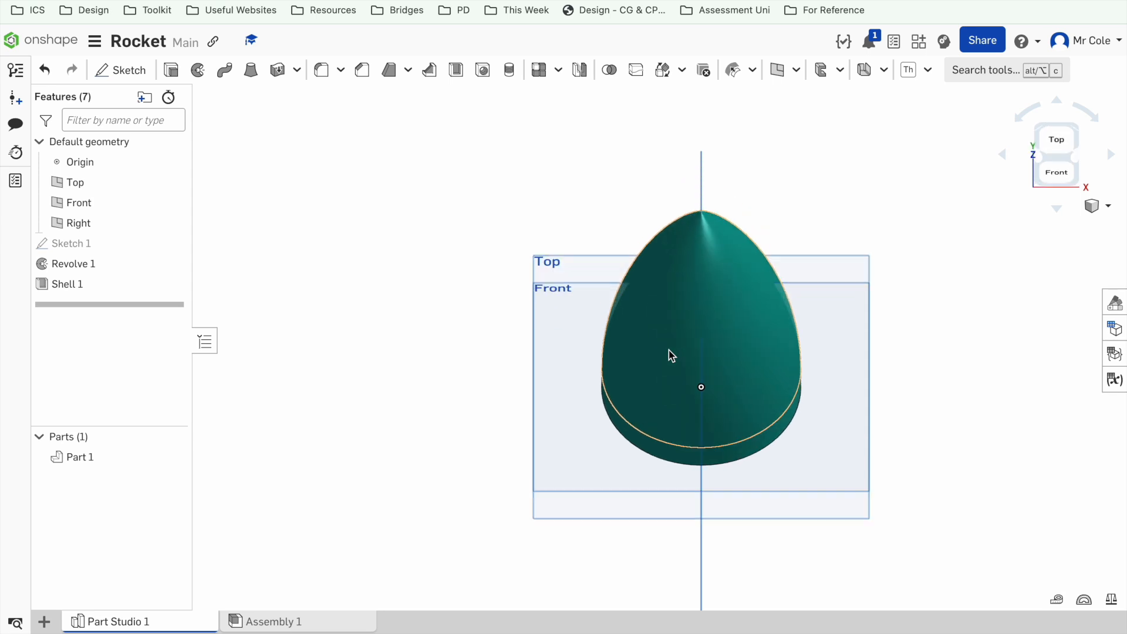
key("Down")
key("Down")
key("Down")
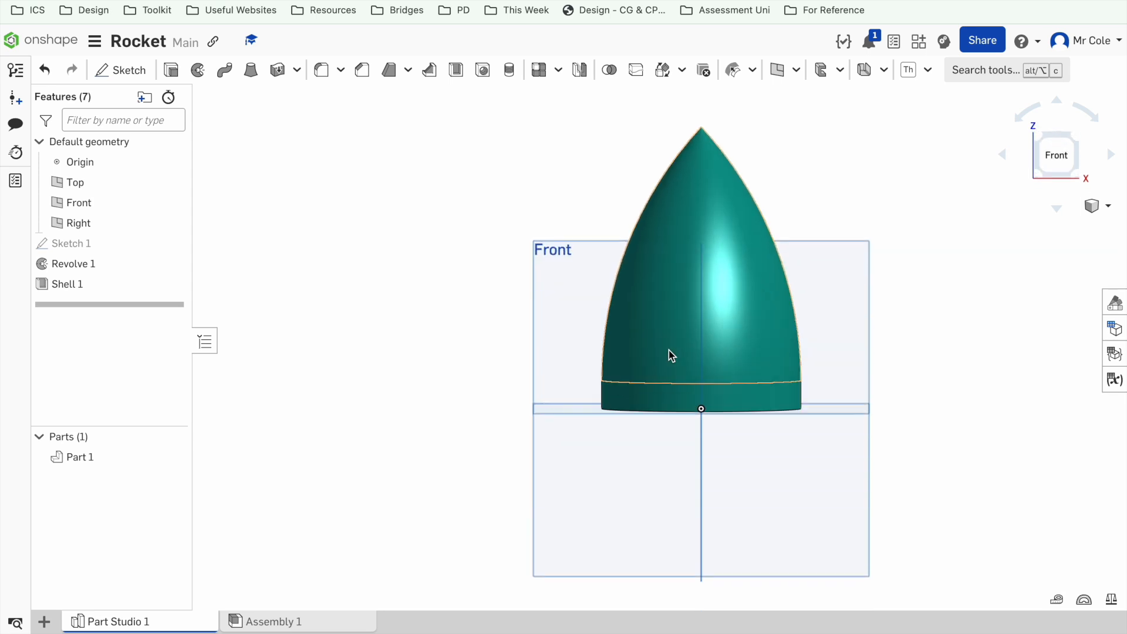